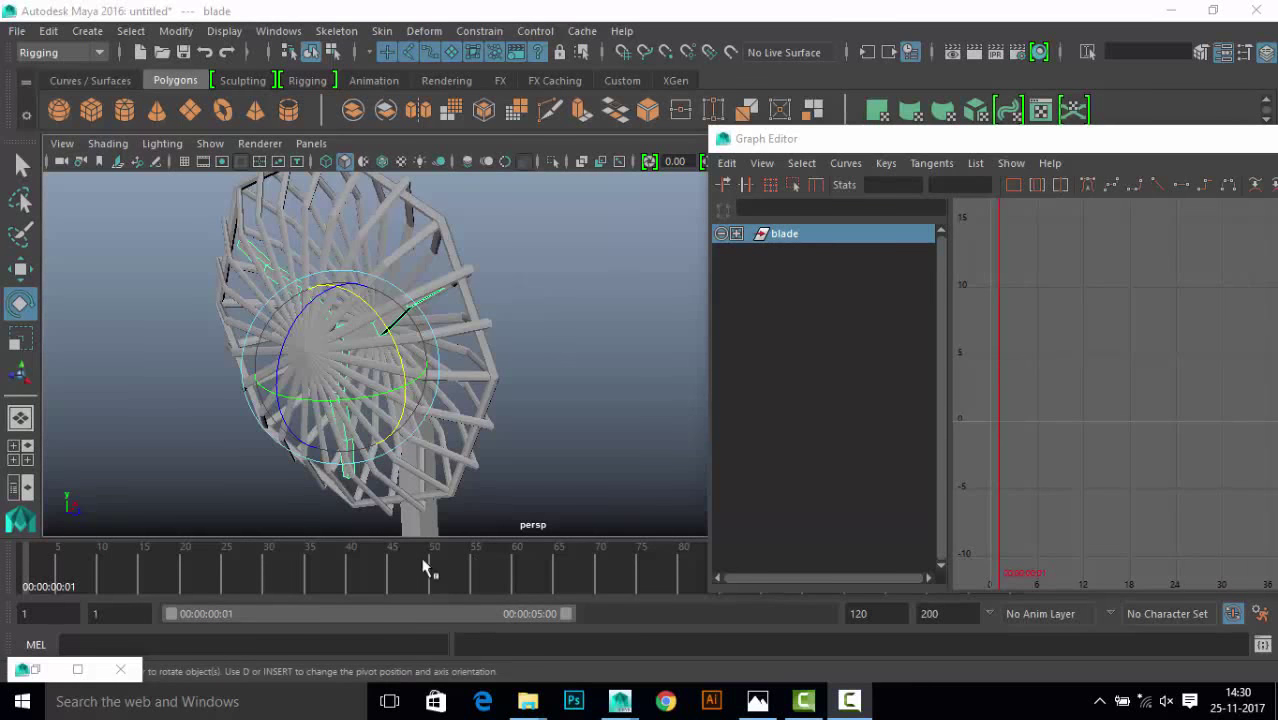
# Key the blade's Rotate X at 0 on frame 1.
pyautogui.moveTo(1000, 138); pyautogui.dragTo(926, 465)
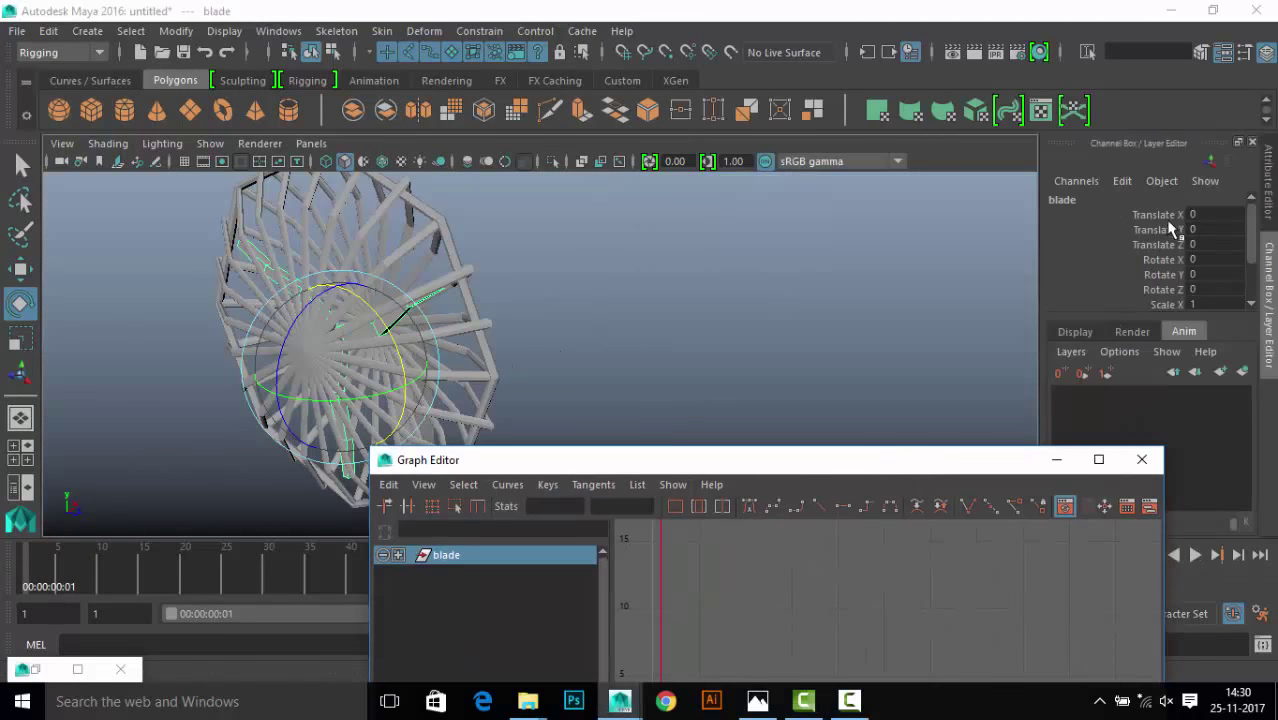
pyautogui.click(1160, 259)
pyautogui.rightClick(1160, 259)
pyautogui.click(1100, 34)
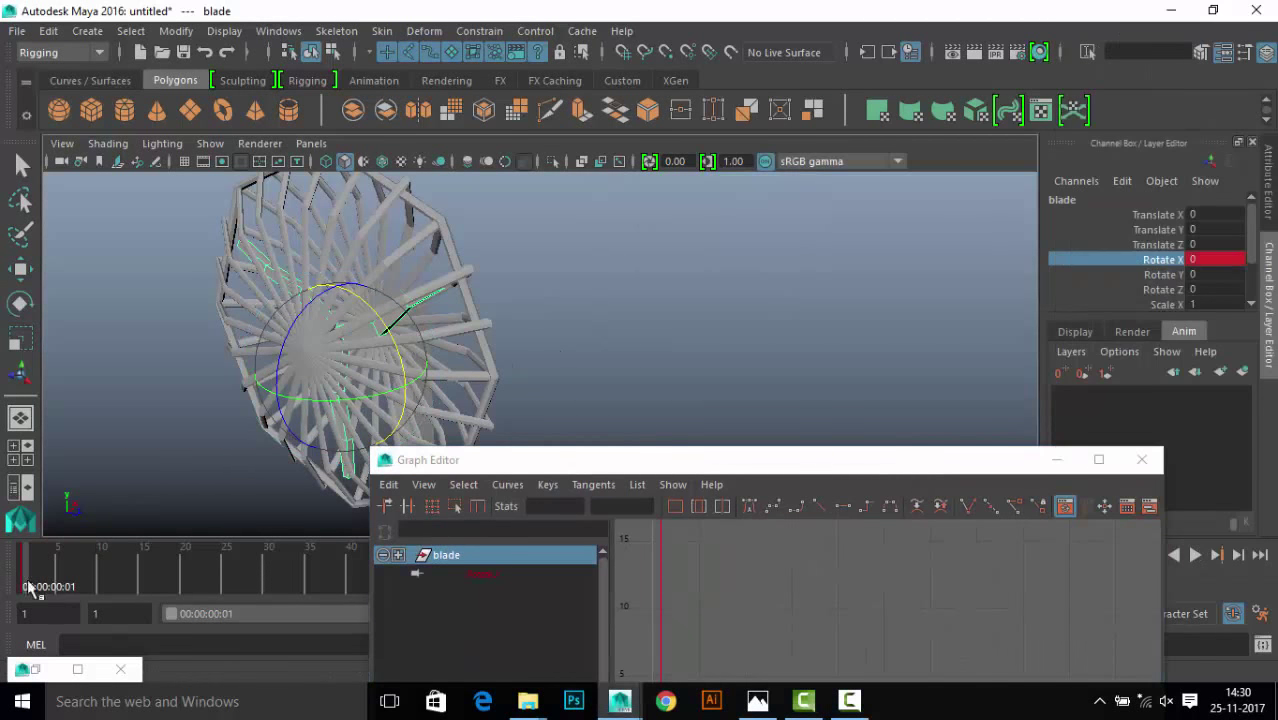
# Key Rotate X at 360 on frame 20, then play the spin from the start.
pyautogui.moveTo(35, 577)
pyautogui.mouseDown()
pyautogui.moveTo(267, 592)
pyautogui.moveTo(183, 585)
pyautogui.mouseUp()
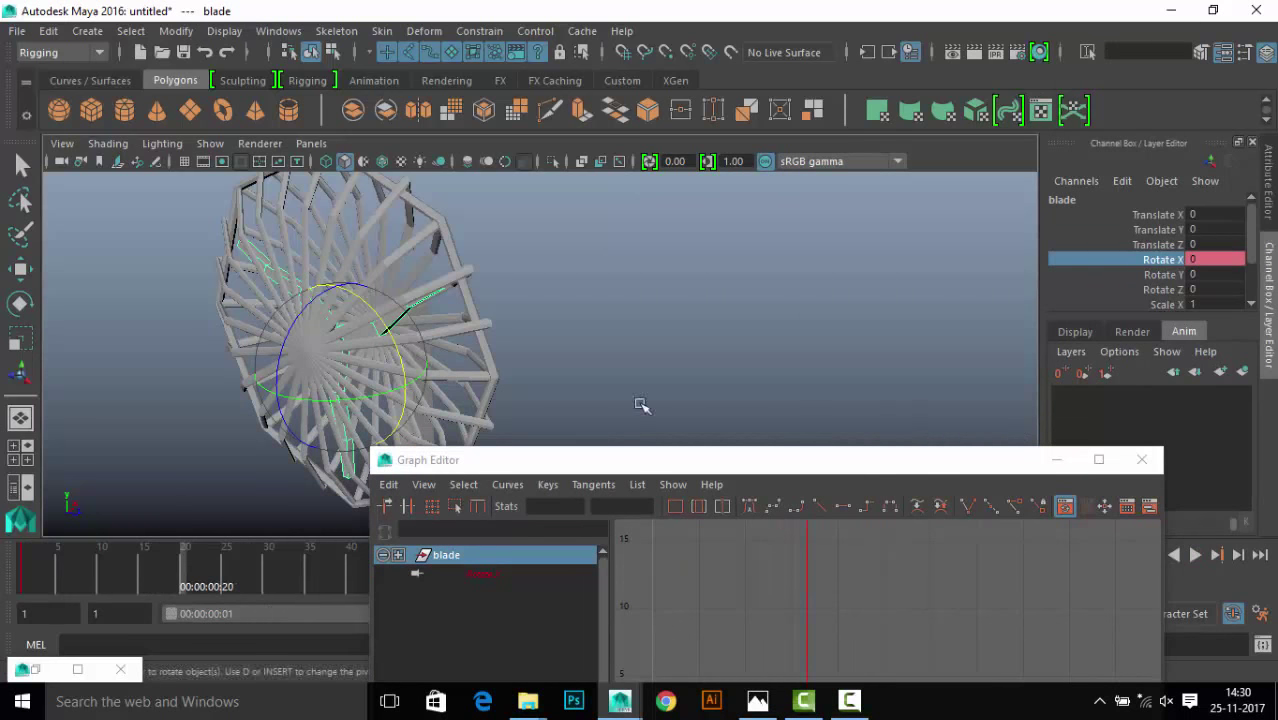
pyautogui.doubleClick(1210, 259)
pyautogui.write('360')
pyautogui.press('Return')
pyautogui.rightClick(1160, 259)
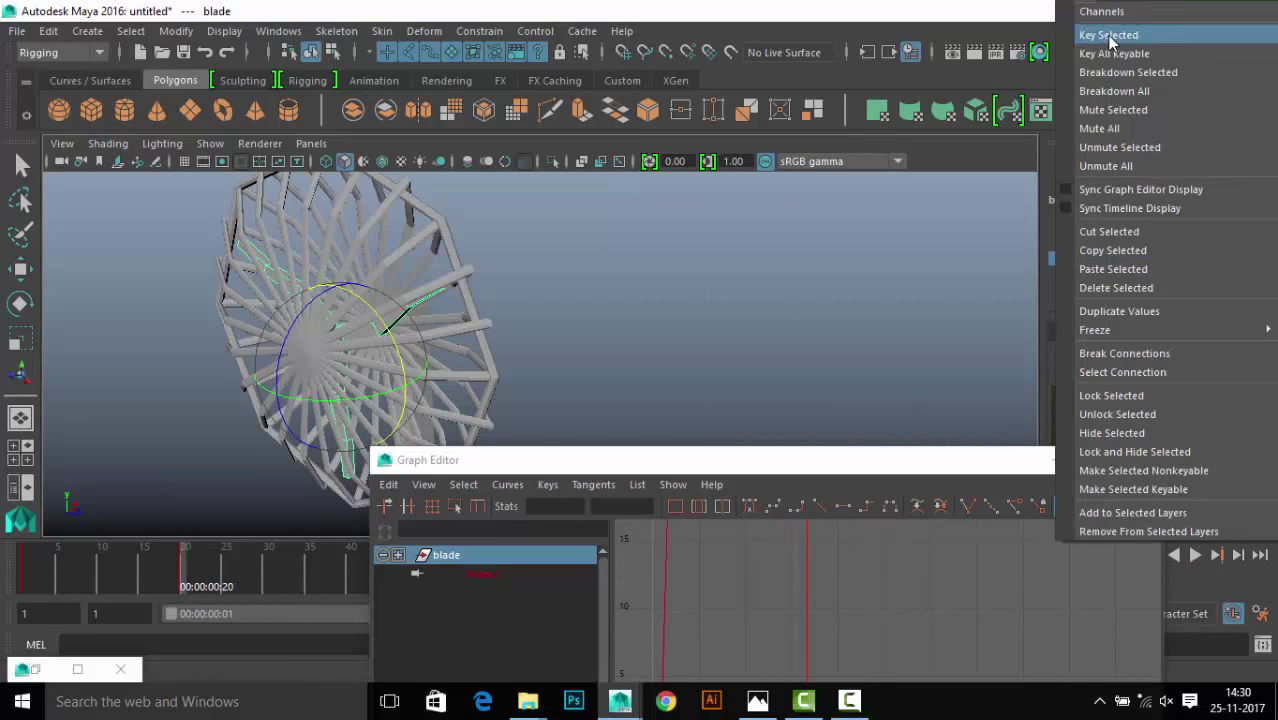
pyautogui.click(1100, 34)
pyautogui.click(1130, 555)
pyautogui.click(1195, 555)
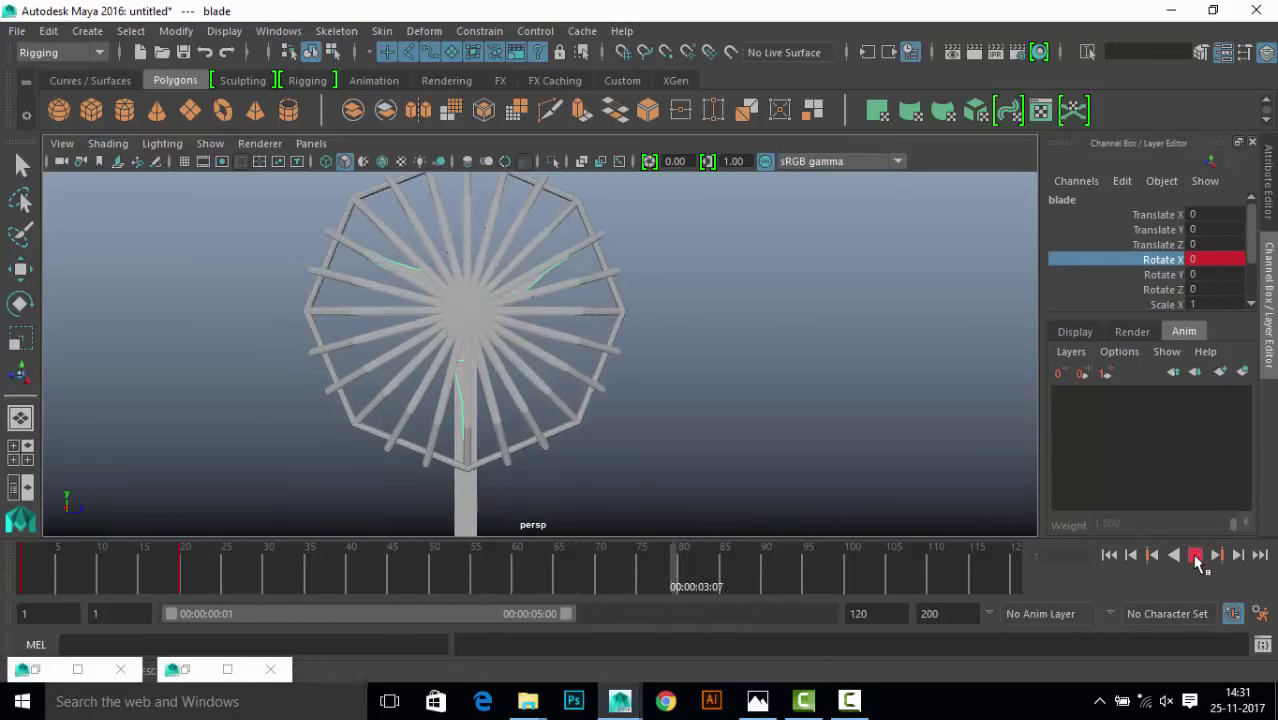
# Replay the spin and orbit to an angled view of the blade in four-view layout.
pyautogui.click(1195, 555)
pyautogui.click(1173, 555)
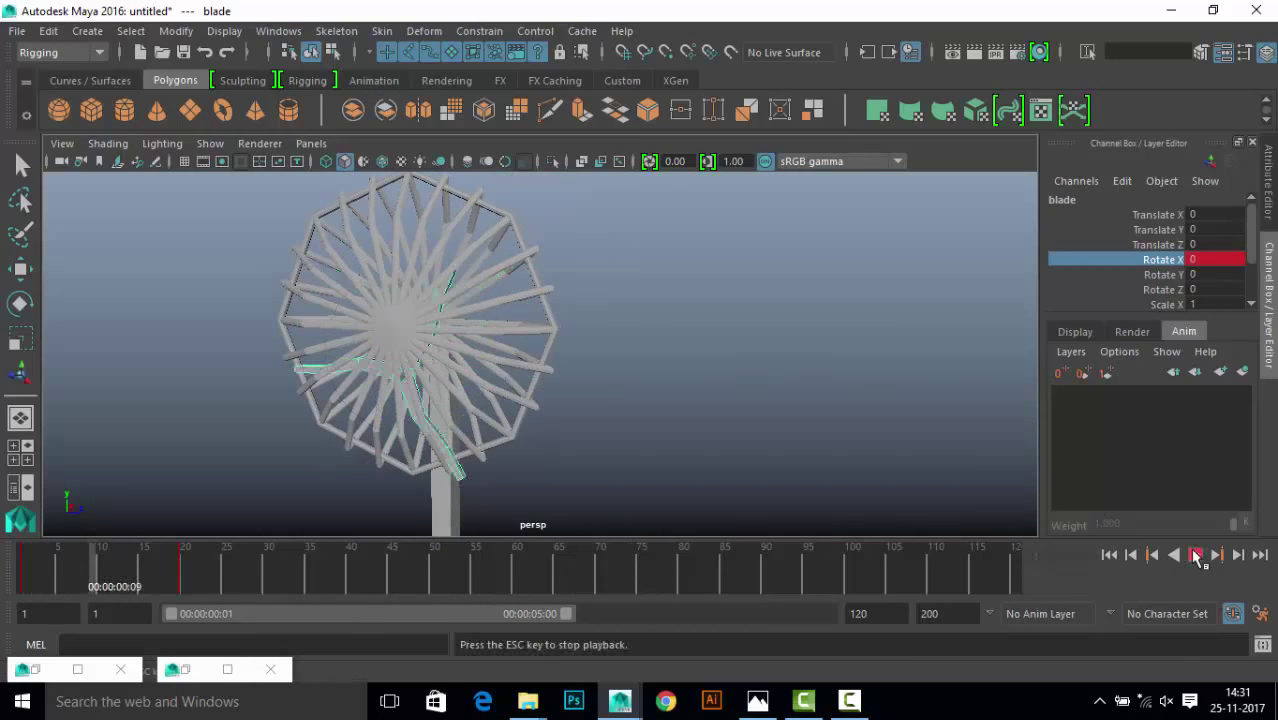
pyautogui.click(1195, 555)
pyautogui.moveTo(28, 560); pyautogui.dragTo(97, 560)
pyautogui.press('w')
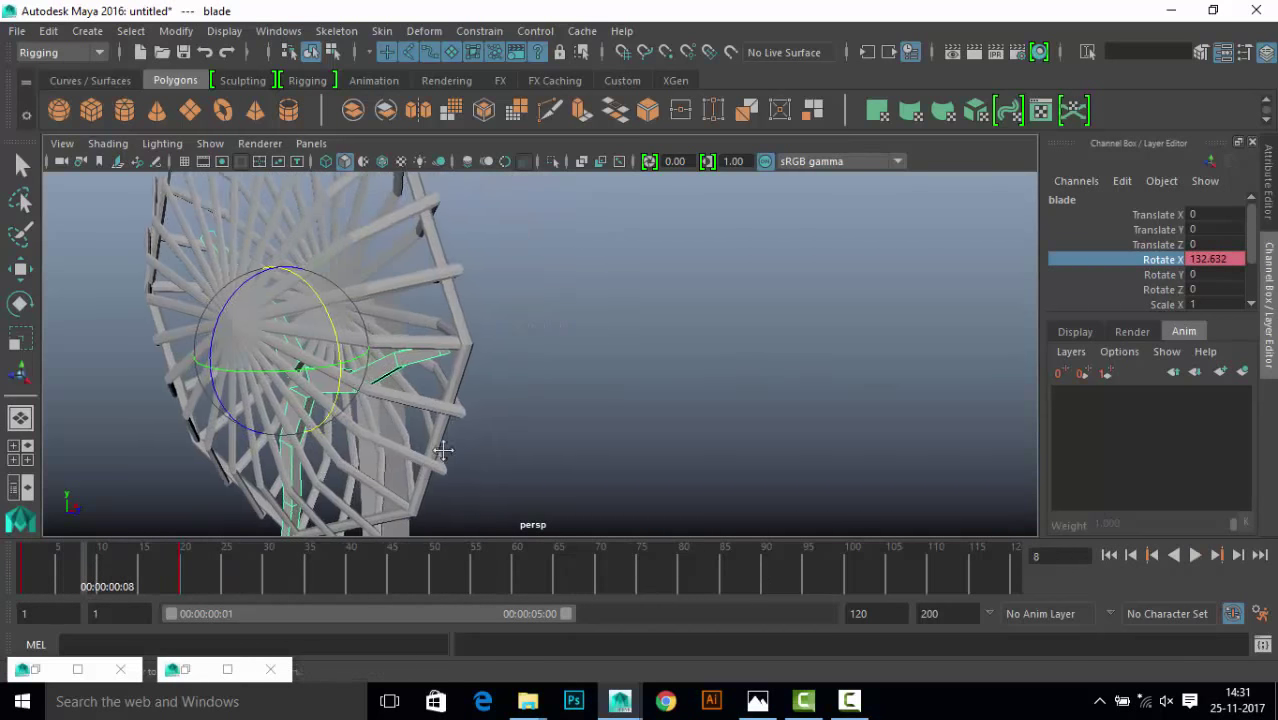
pyautogui.keyDown('alt'); pyautogui.moveTo(300, 350); pyautogui.dragTo(430, 420); pyautogui.keyUp('alt')
pyautogui.hotkey('alt', 'v')
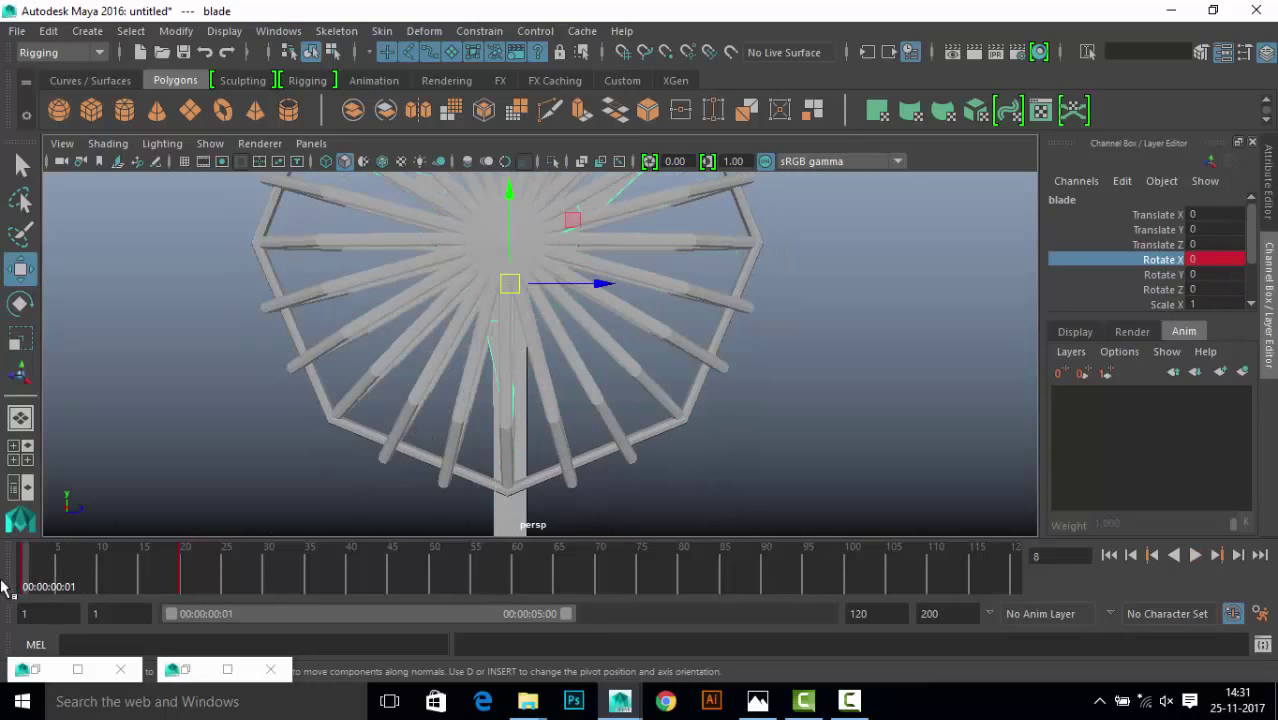
pyautogui.hotkey('alt', 'shift', 'v')
pyautogui.keyDown('alt'); pyautogui.moveTo(479, 522); pyautogui.dragTo(415, 405); pyautogui.keyUp('alt')
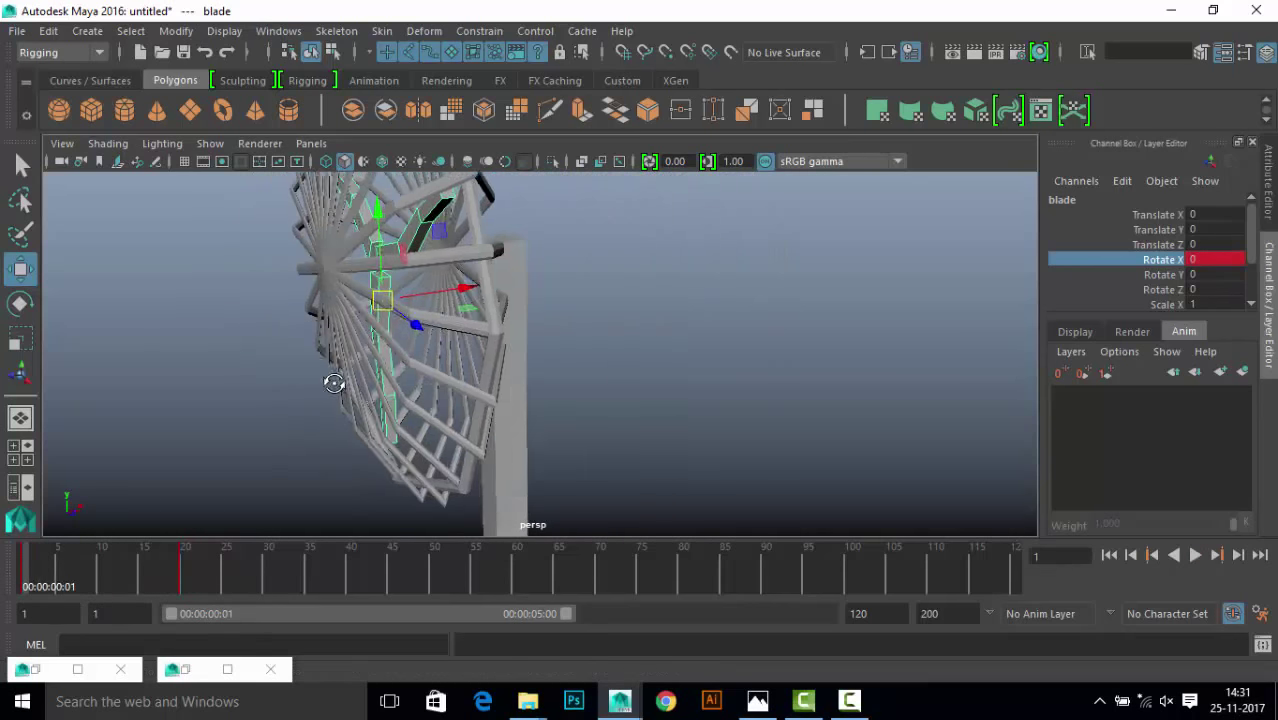
pyautogui.press('space')
# Drag the blade's pivot up to the hub centre and replay the rotation to check.
pyautogui.press('space')
pyautogui.scroll(5, 393, 399)
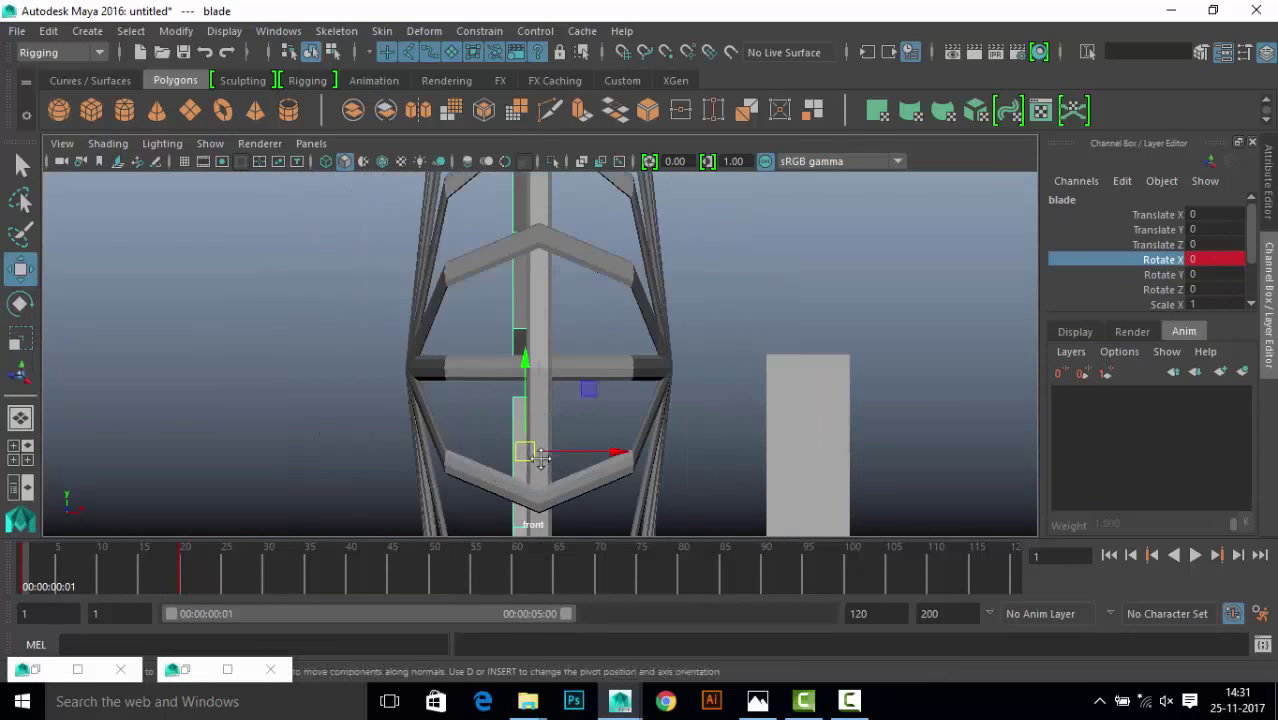
pyautogui.press('Insert')
pyautogui.moveTo(522, 362); pyautogui.dragTo(522, 277, button='middle')
pyautogui.press('space')
pyautogui.press('space')
pyautogui.hotkey('alt', 'v')
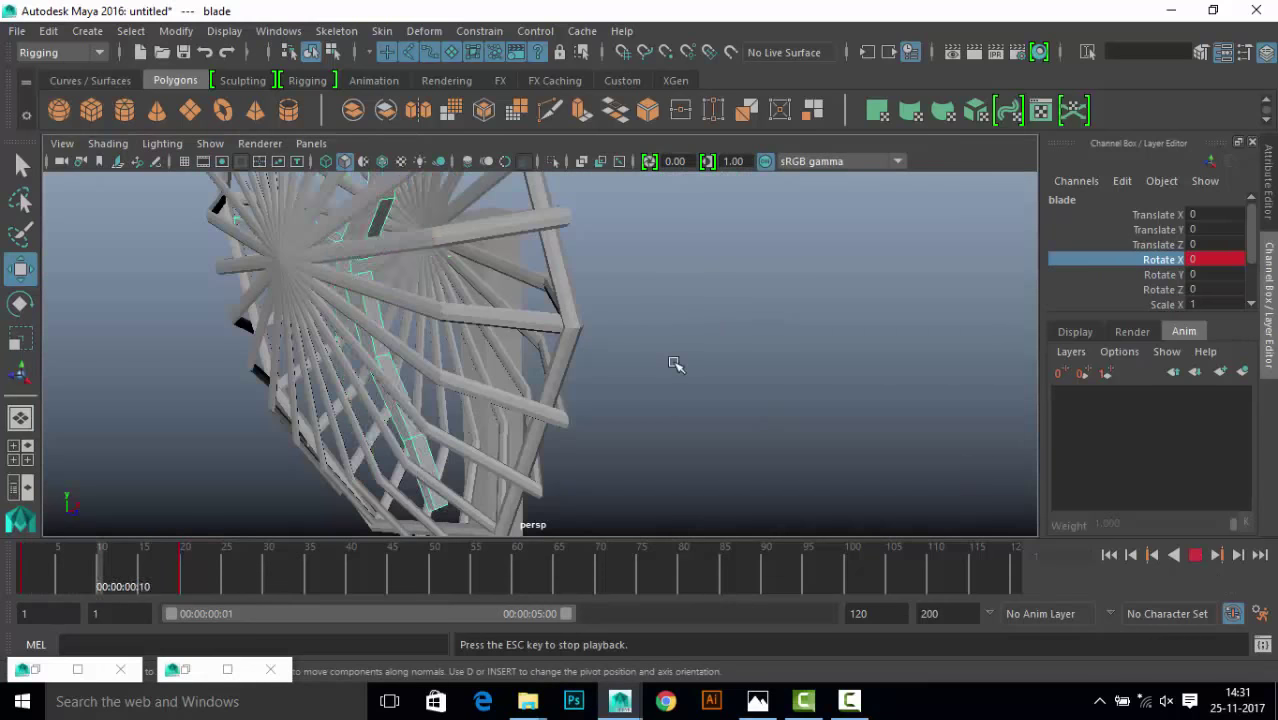
pyautogui.scroll(-5, 878, 493)
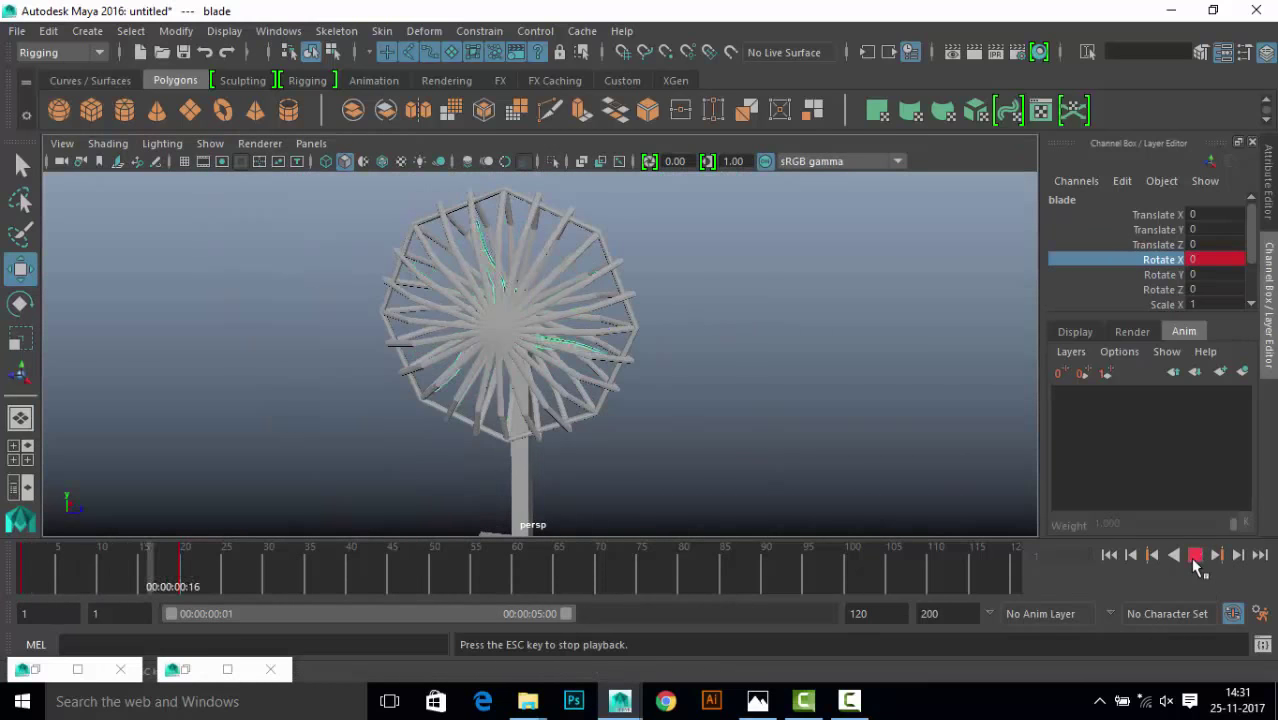
pyautogui.click(1195, 555)
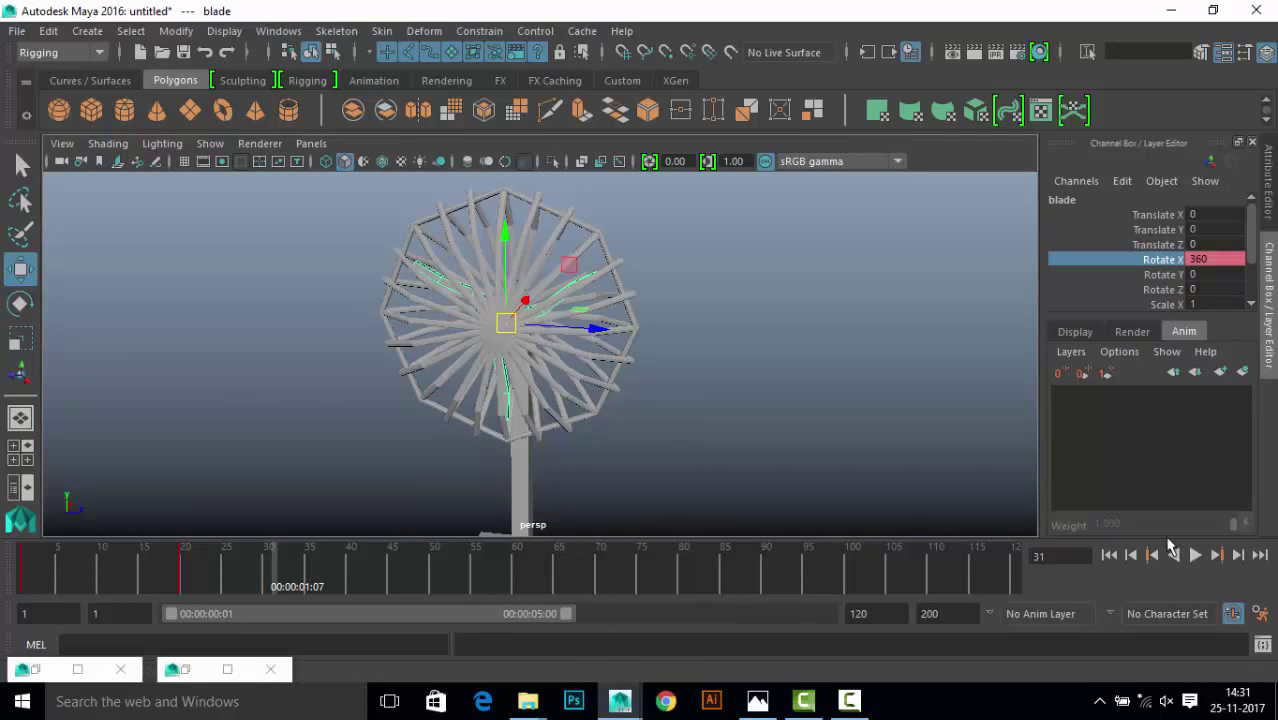
pyautogui.hotkey('alt', 'v')
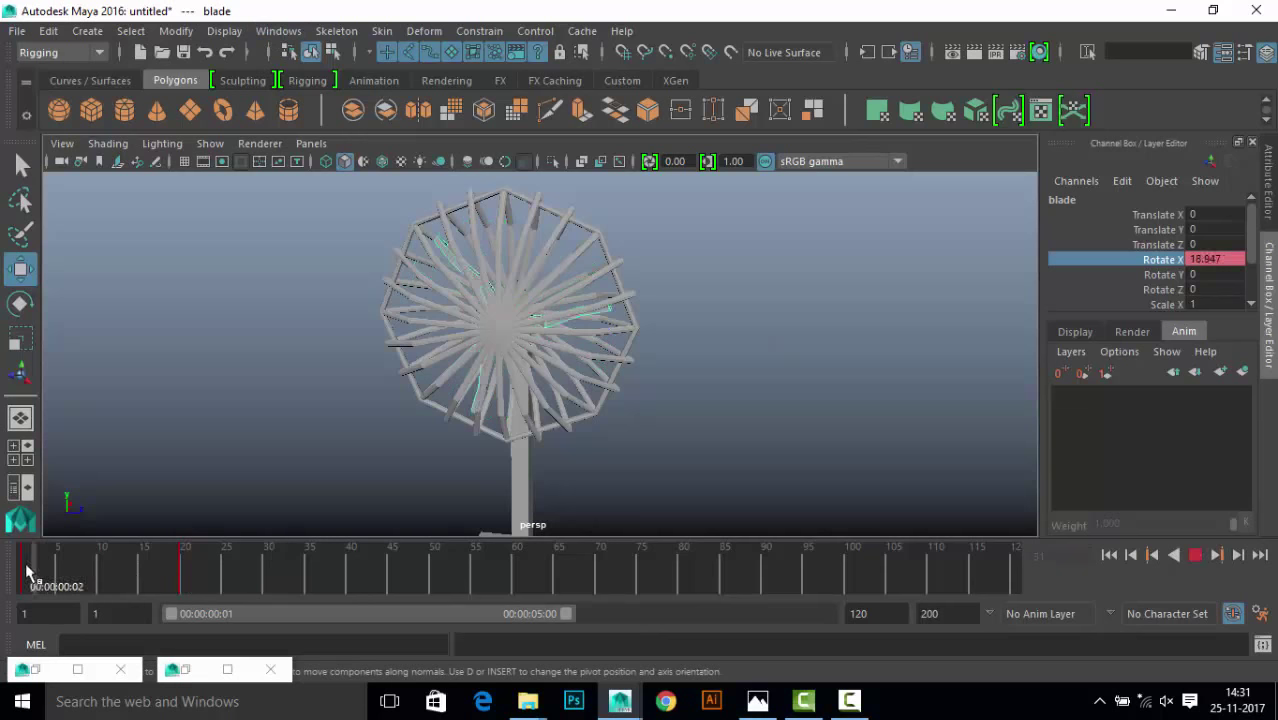
# Open a full-screen Graph Editor framed on the Rotate X curve, showing Pre Infinity options.
pyautogui.click(282, 31)
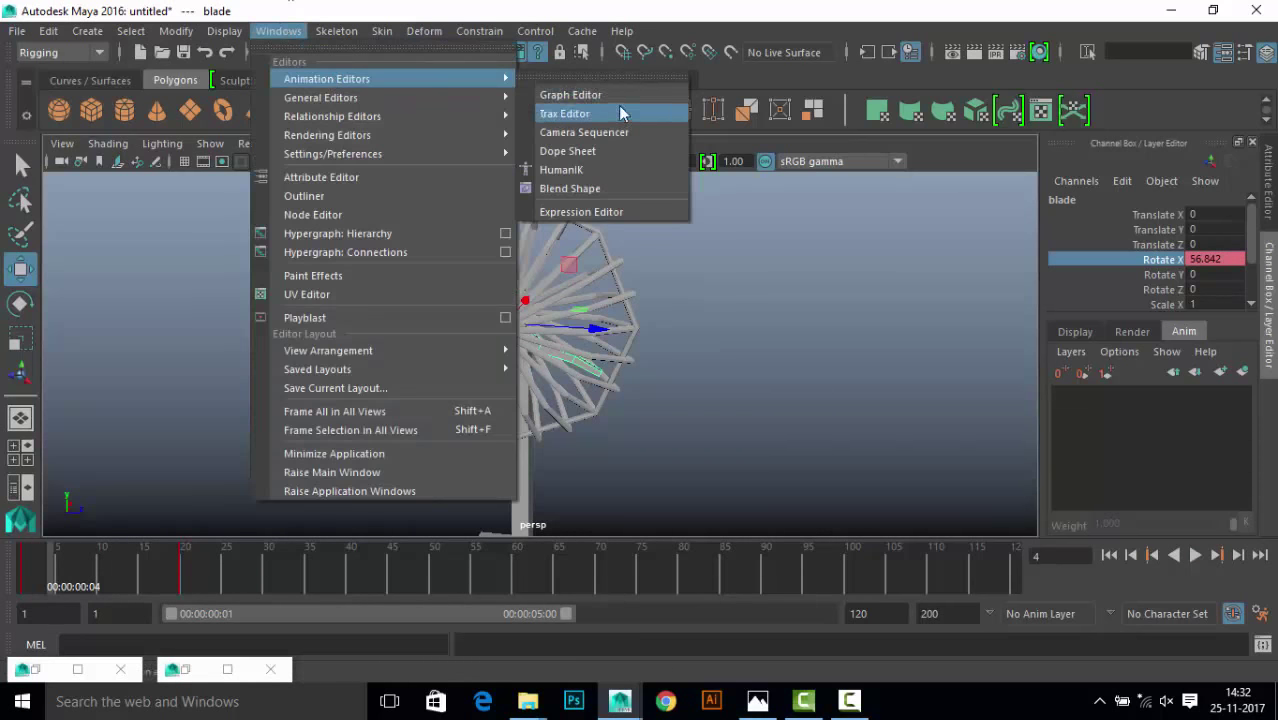
pyautogui.click(570, 94)
pyautogui.doubleClick(977, 456)
pyautogui.press('f')
pyautogui.scroll(-5, 980, 350)
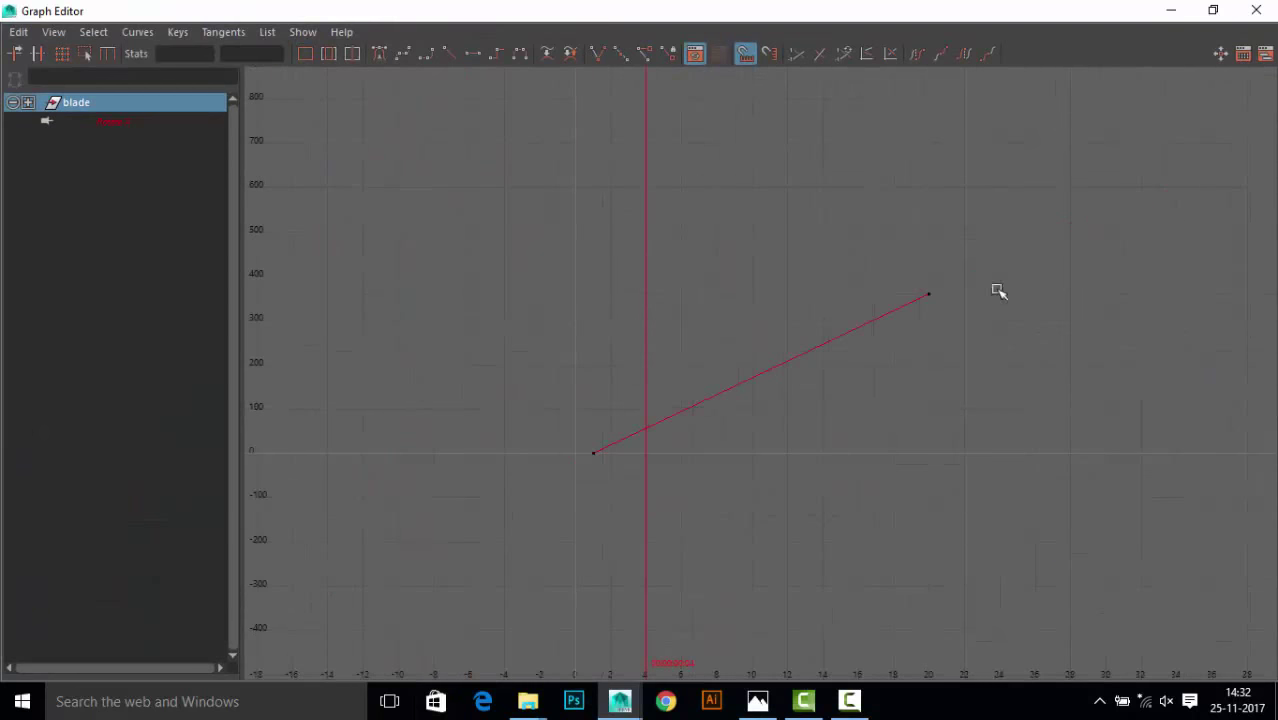
pyautogui.moveTo(999, 289); pyautogui.dragTo(548, 514)
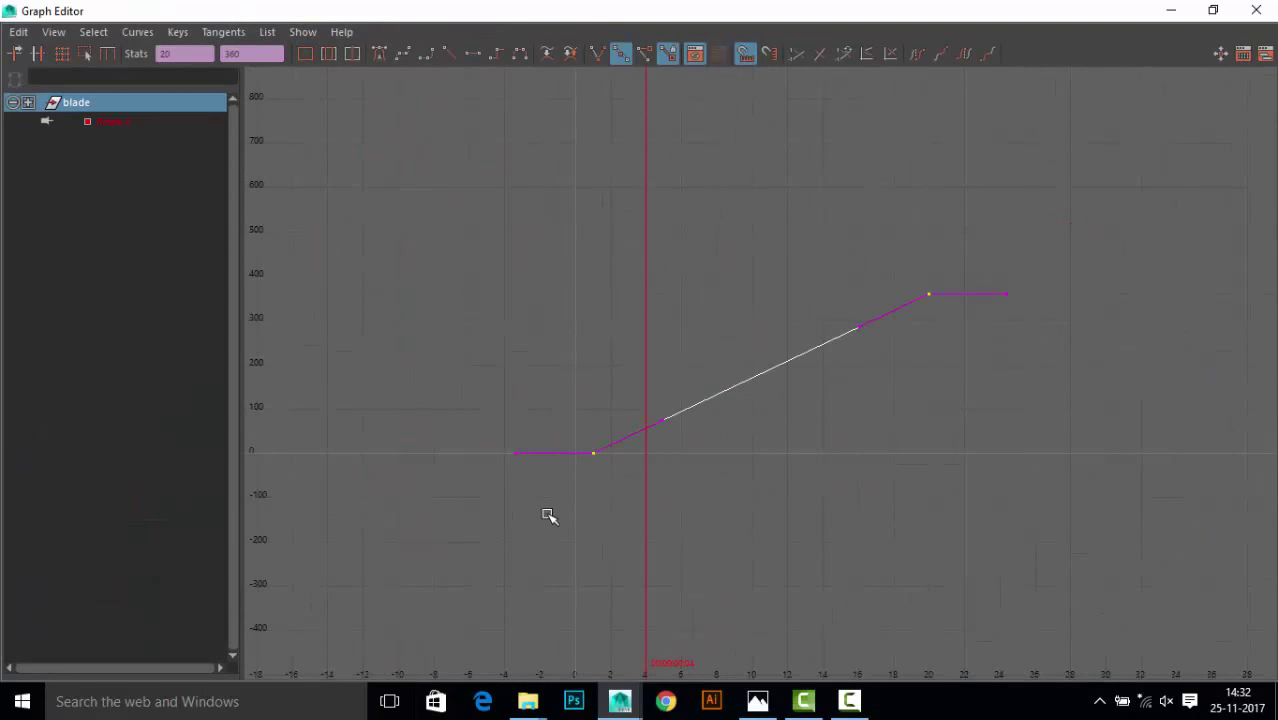
pyautogui.click(1001, 265)
pyautogui.click(137, 31)
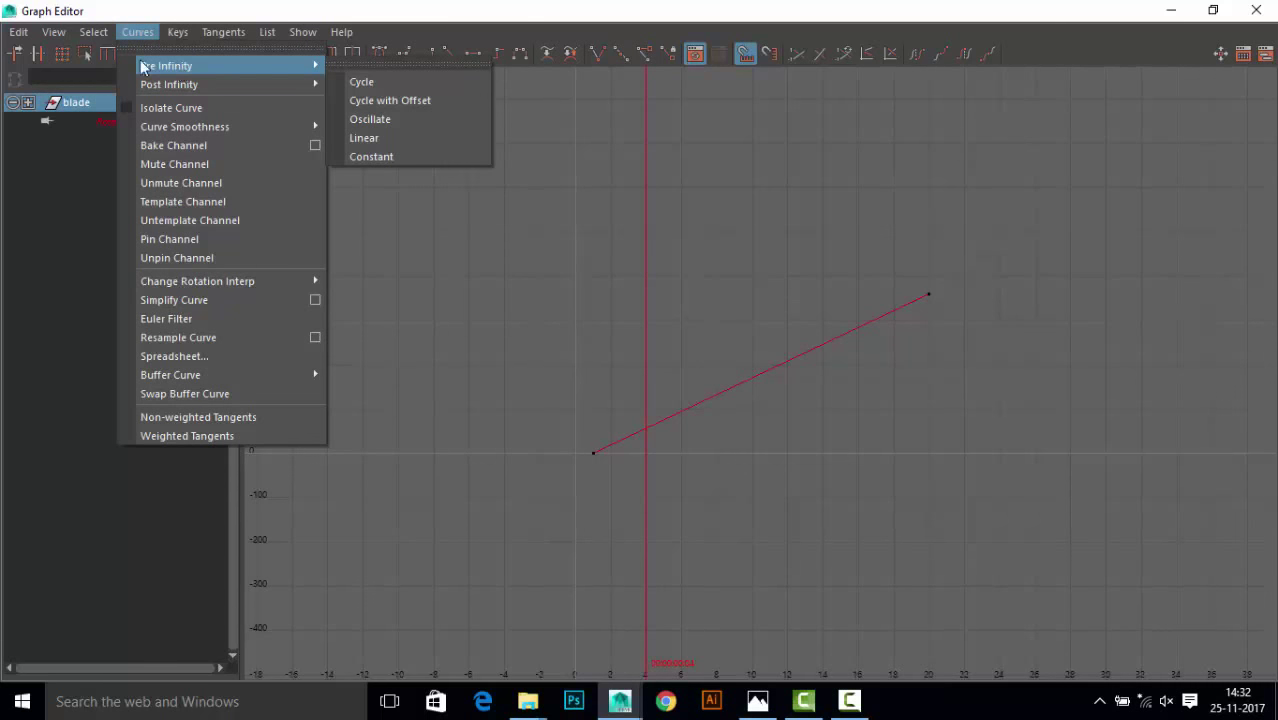
# Tear off the Pre Infinity and Post Infinity menus as side-by-side floating panels.
pyautogui.click(423, 71)
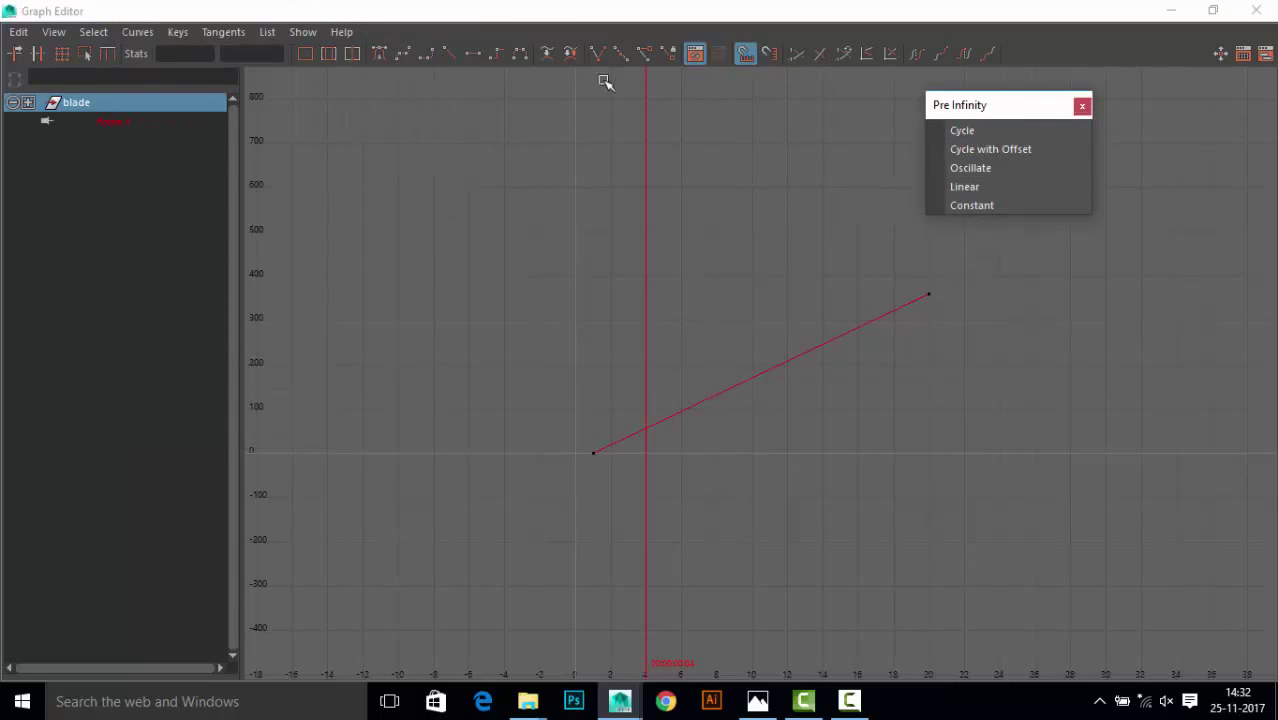
pyautogui.click(137, 31)
pyautogui.click(423, 92)
pyautogui.moveTo(440, 77); pyautogui.dragTo(808, 105)
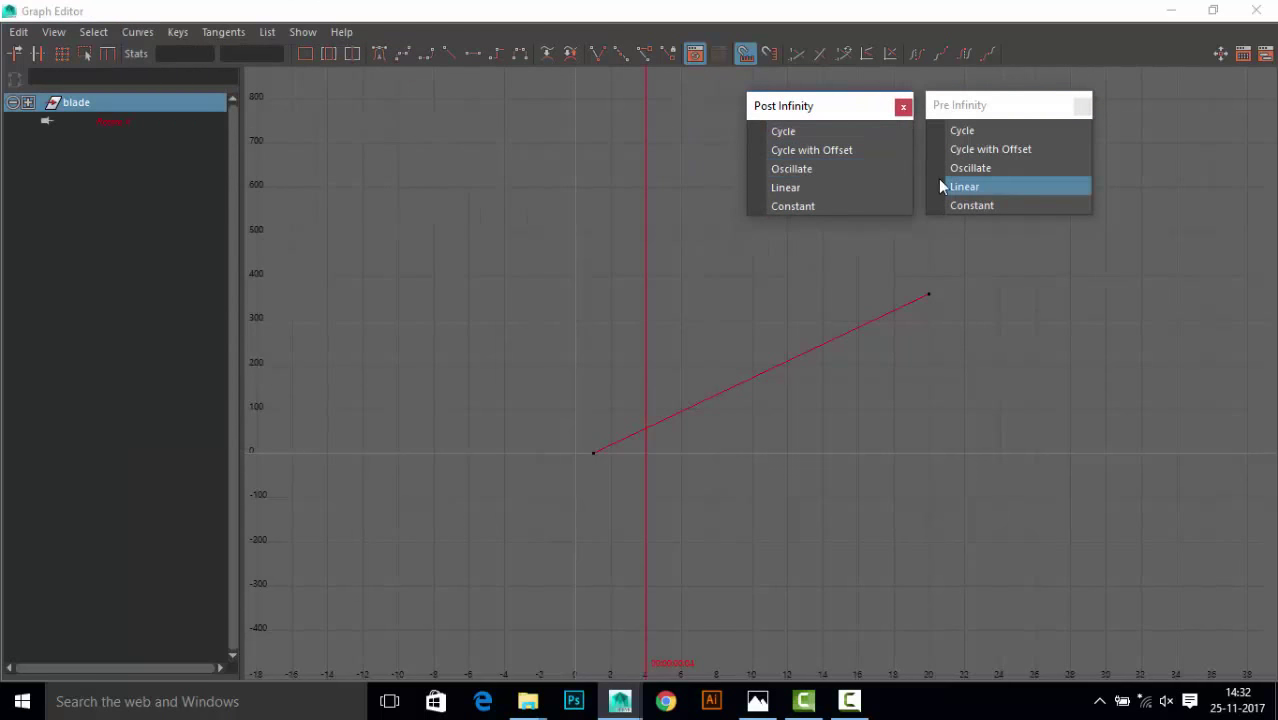
# Set the Rotate X curve's Post Infinity to Cycle and show View > Infinity.
pyautogui.moveTo(436, 520); pyautogui.dragTo(960, 270)
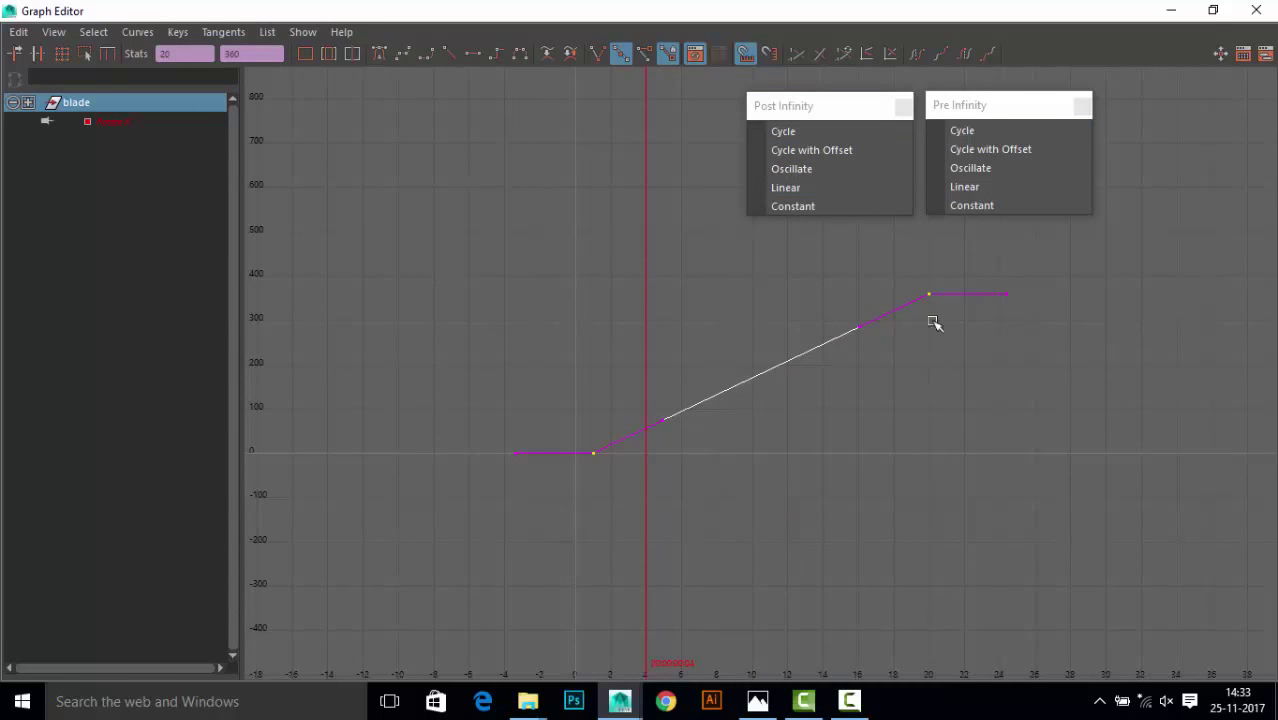
pyautogui.click(53, 32)
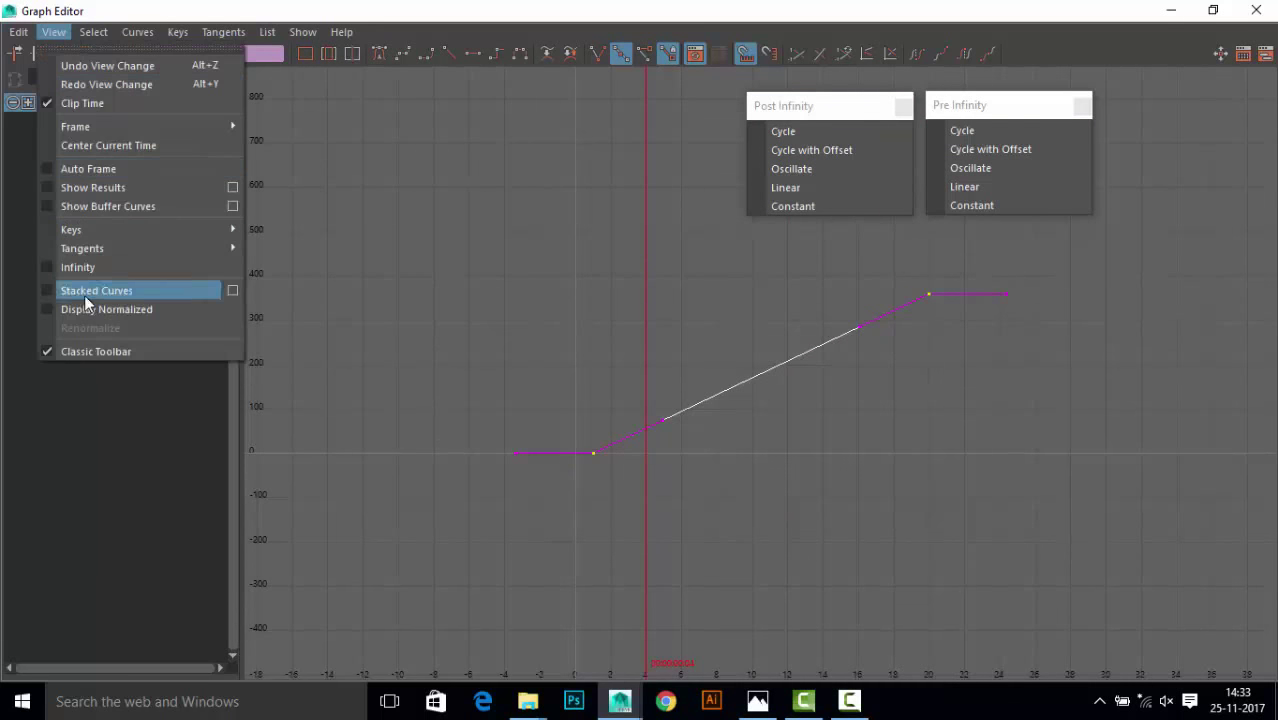
pyautogui.click(48, 264)
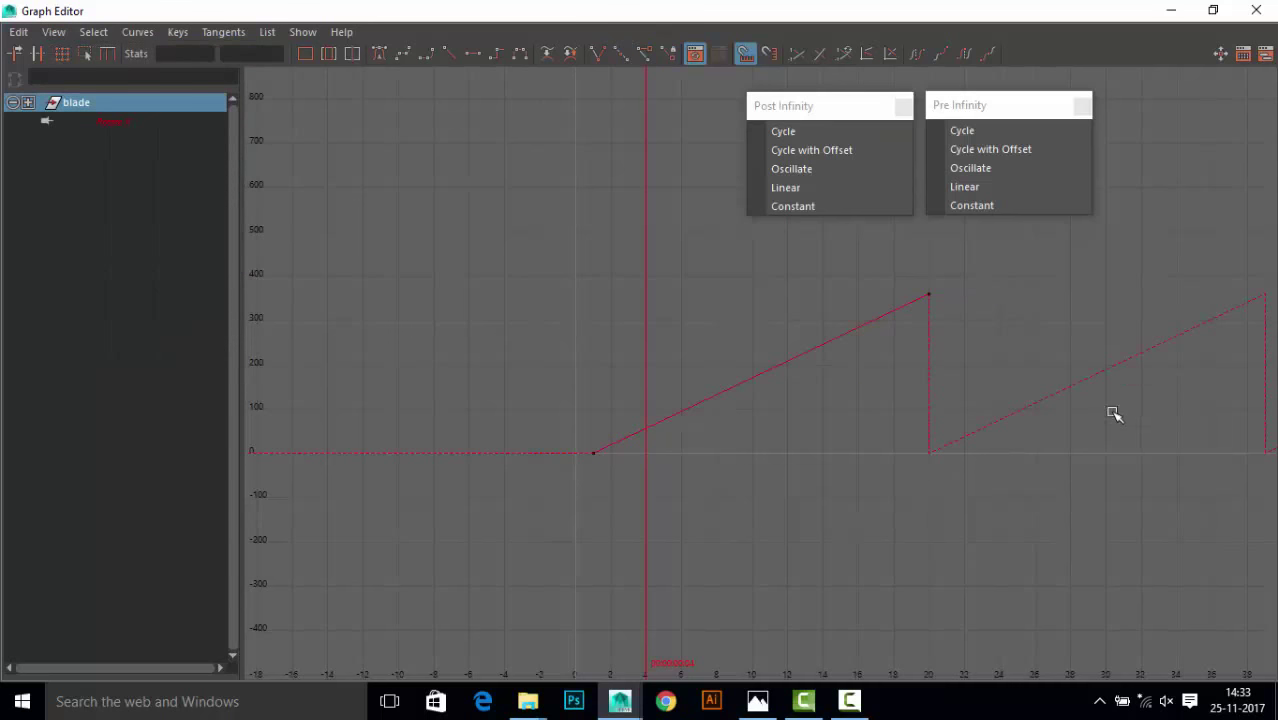
pyautogui.click(53, 32)
pyautogui.click(893, 337)
# Play the cycling spin, then re-key Rotate X at 320 on frame 20 and replay.
pyautogui.click(1167, 11)
pyautogui.click(1197, 556)
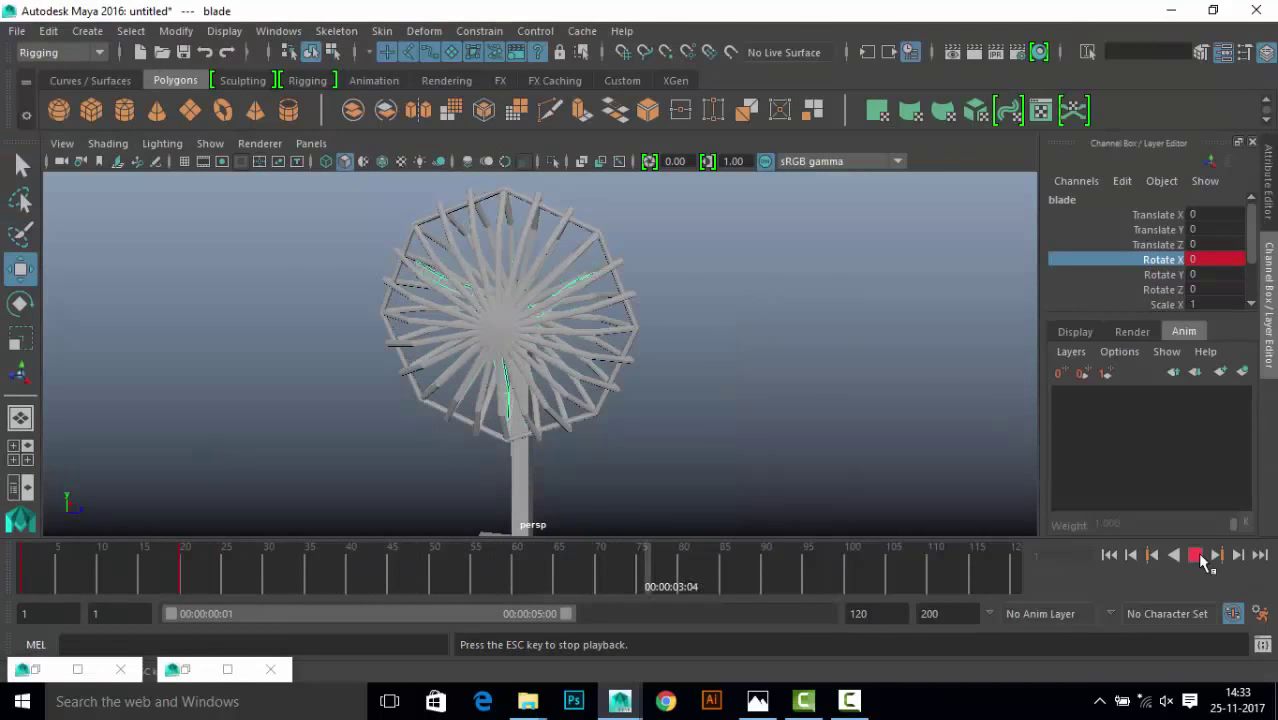
pyautogui.click(1199, 556)
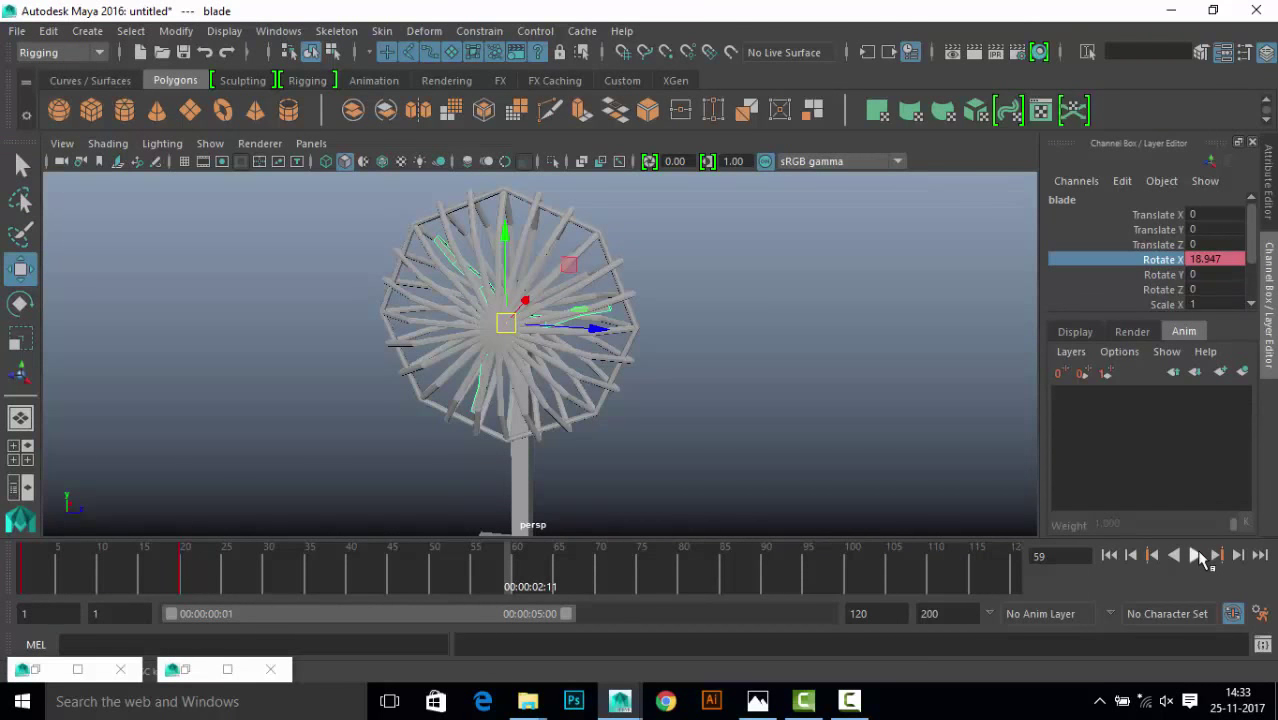
pyautogui.click(1217, 556)
pyautogui.click(1217, 556)
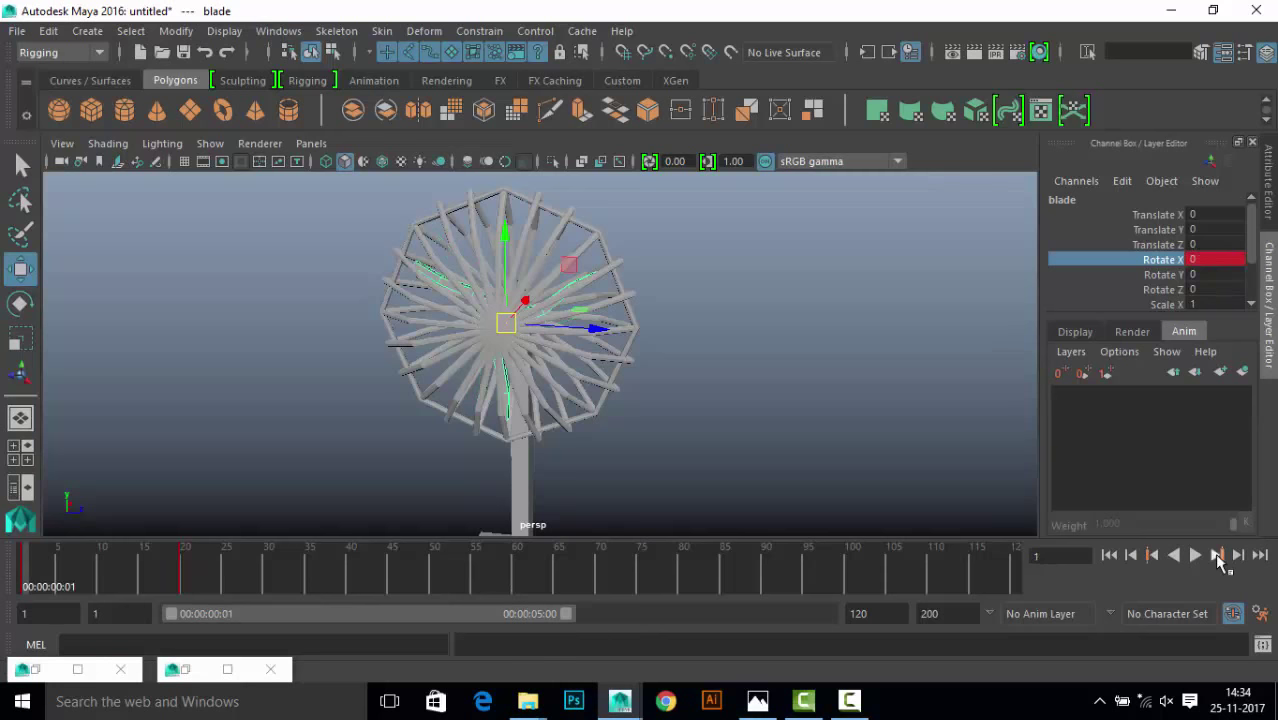
pyautogui.click(1217, 556)
pyautogui.doubleClick(1214, 260)
pyautogui.write('0')
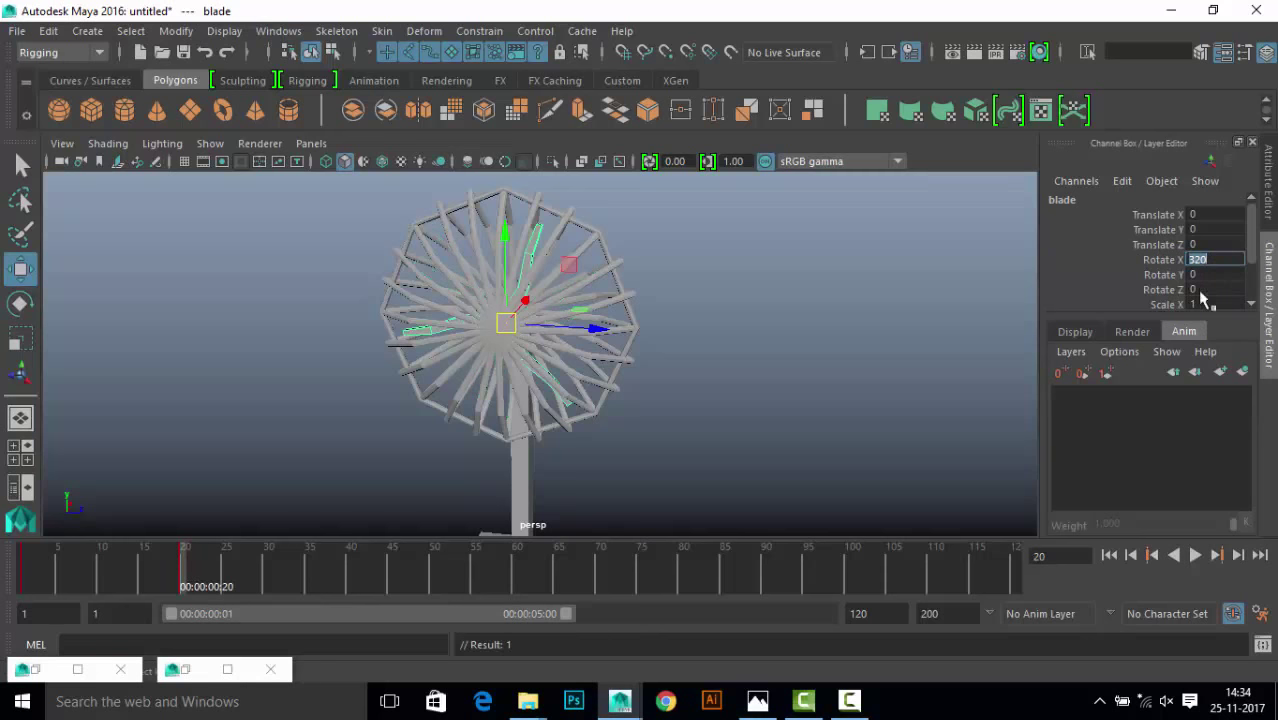
pyautogui.press('Return')
pyautogui.press('s')
pyautogui.click(1196, 555)
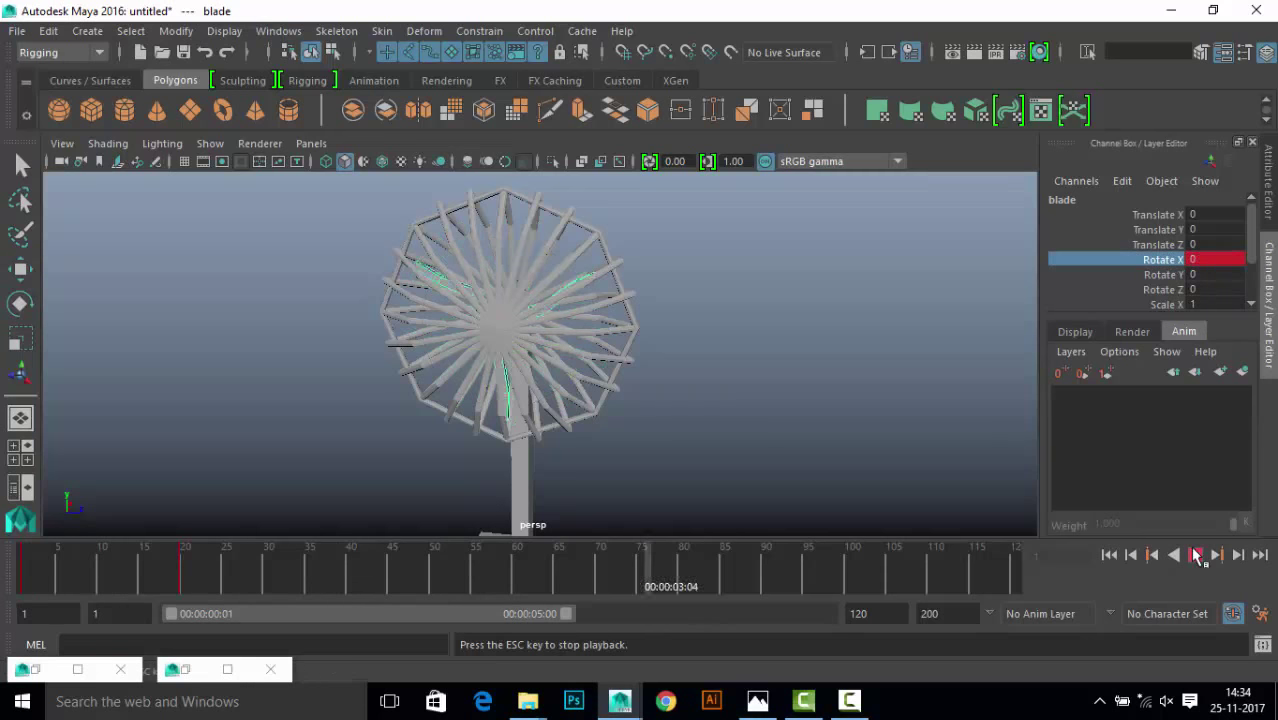
pyautogui.click(1196, 555)
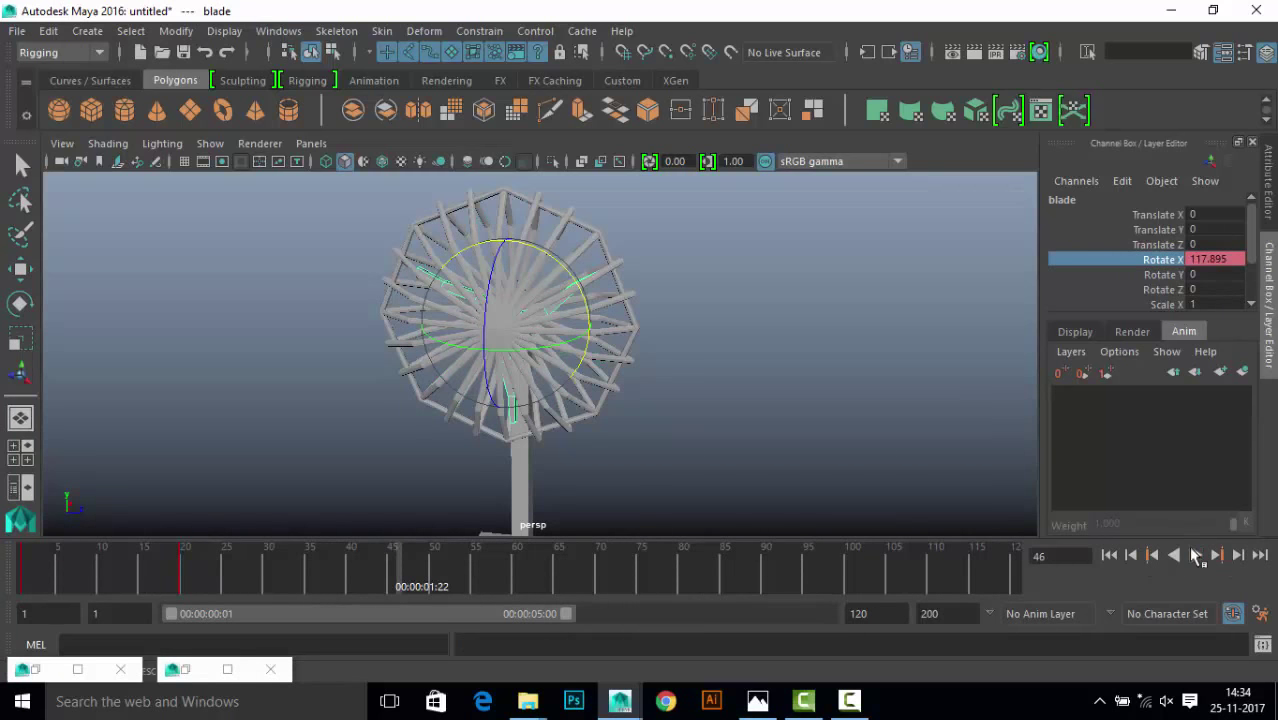
# Delete the stray Rotate X key at frame 46 from the timeline.
pyautogui.doubleClick(1216, 261)
pyautogui.write('320')
pyautogui.press('Return')
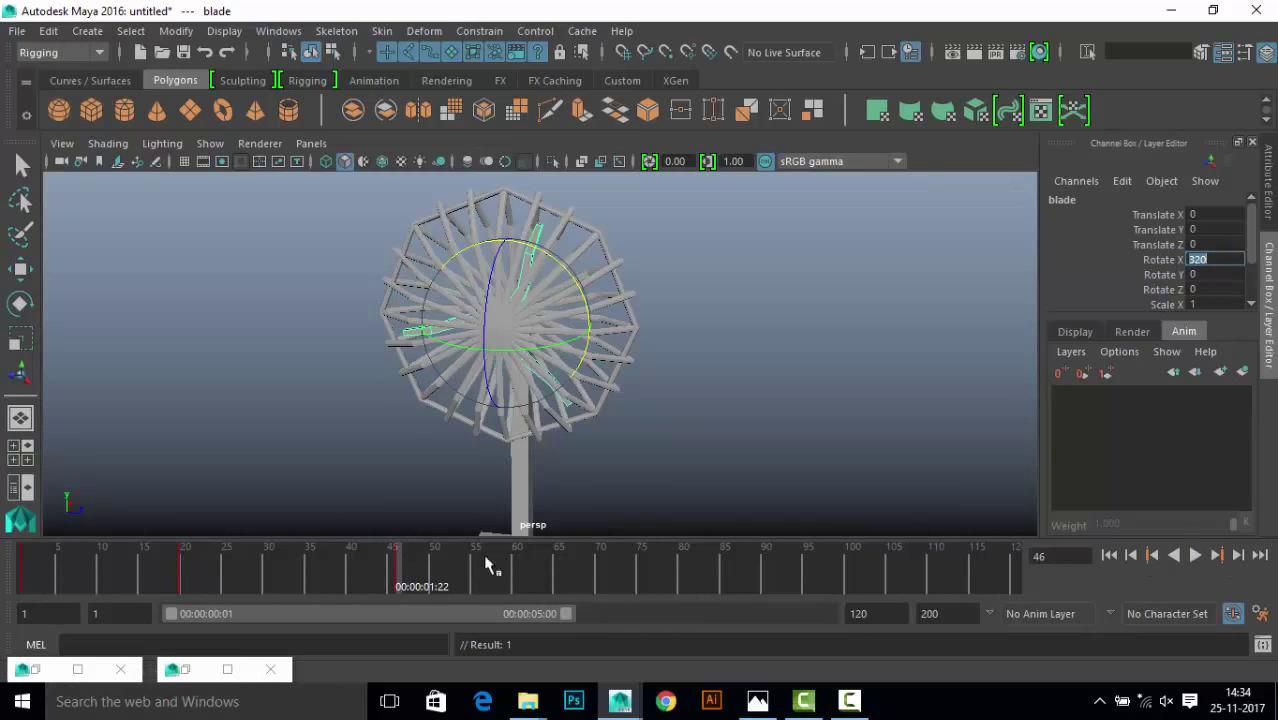
pyautogui.keyDown('shift'); pyautogui.moveTo(445, 590); pyautogui.dragTo(375, 580); pyautogui.keyUp('shift')
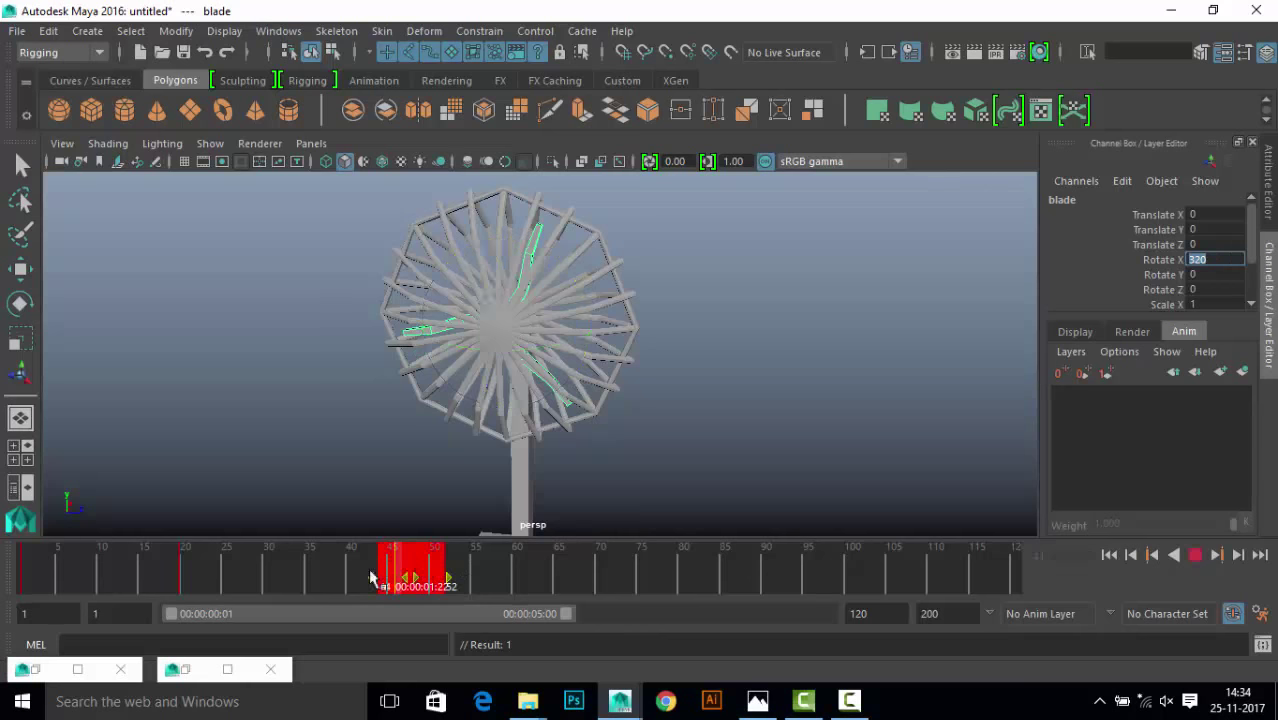
pyautogui.rightClick(379, 579)
pyautogui.click(520, 340)
pyautogui.click(1152, 555)
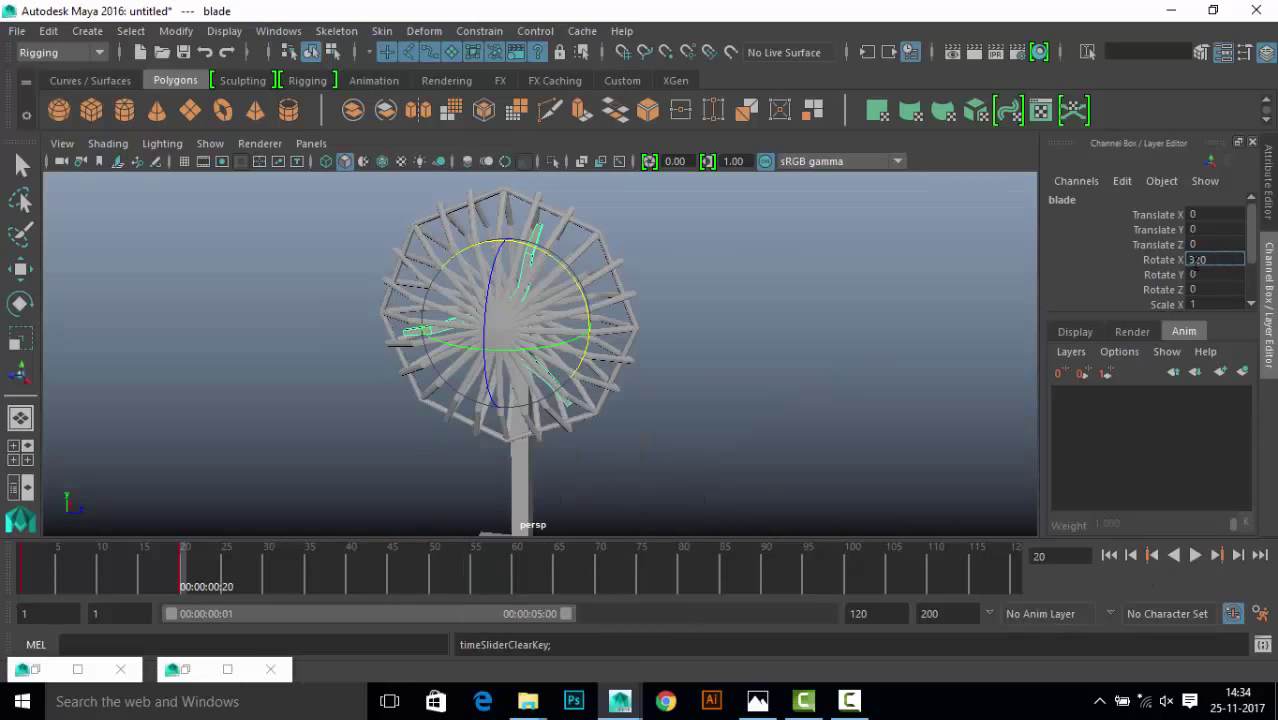
pyautogui.click(1168, 260)
# Play the animation and reopen the blade's rotation curve in the Graph Editor.
pyautogui.click(1195, 555)
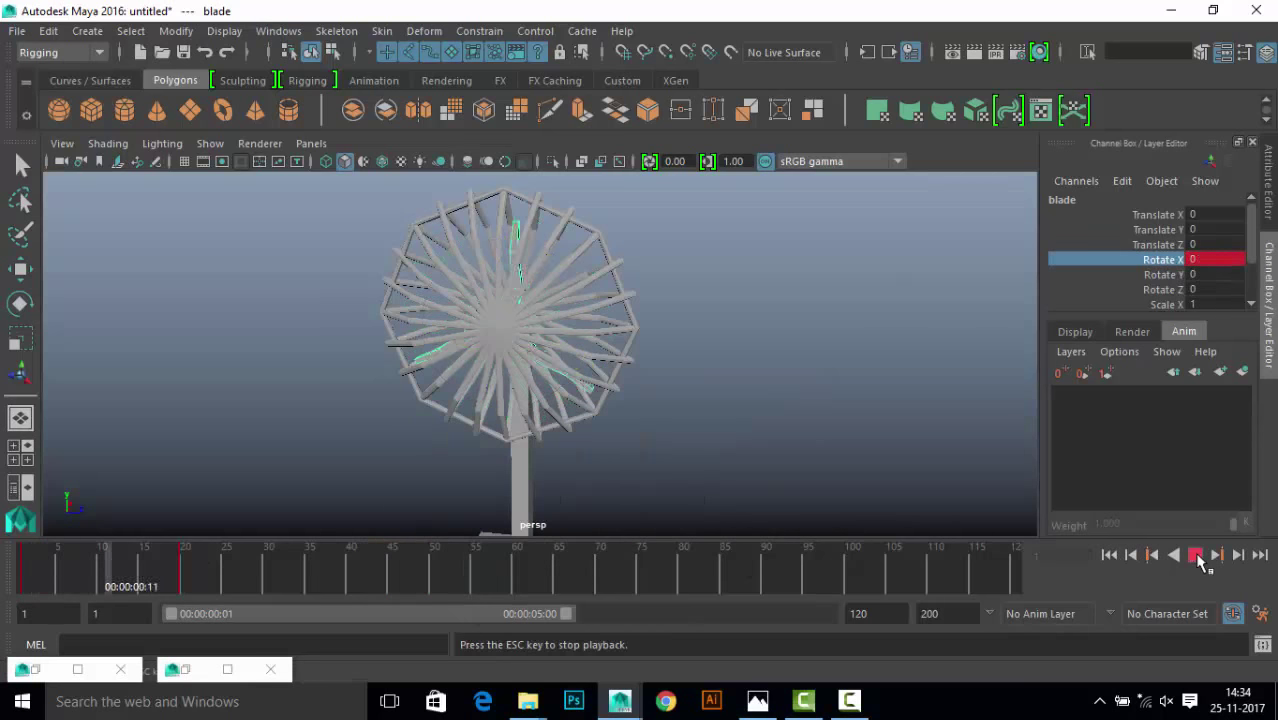
pyautogui.click(33, 669)
pyautogui.click(1097, 181)
pyautogui.click(185, 669)
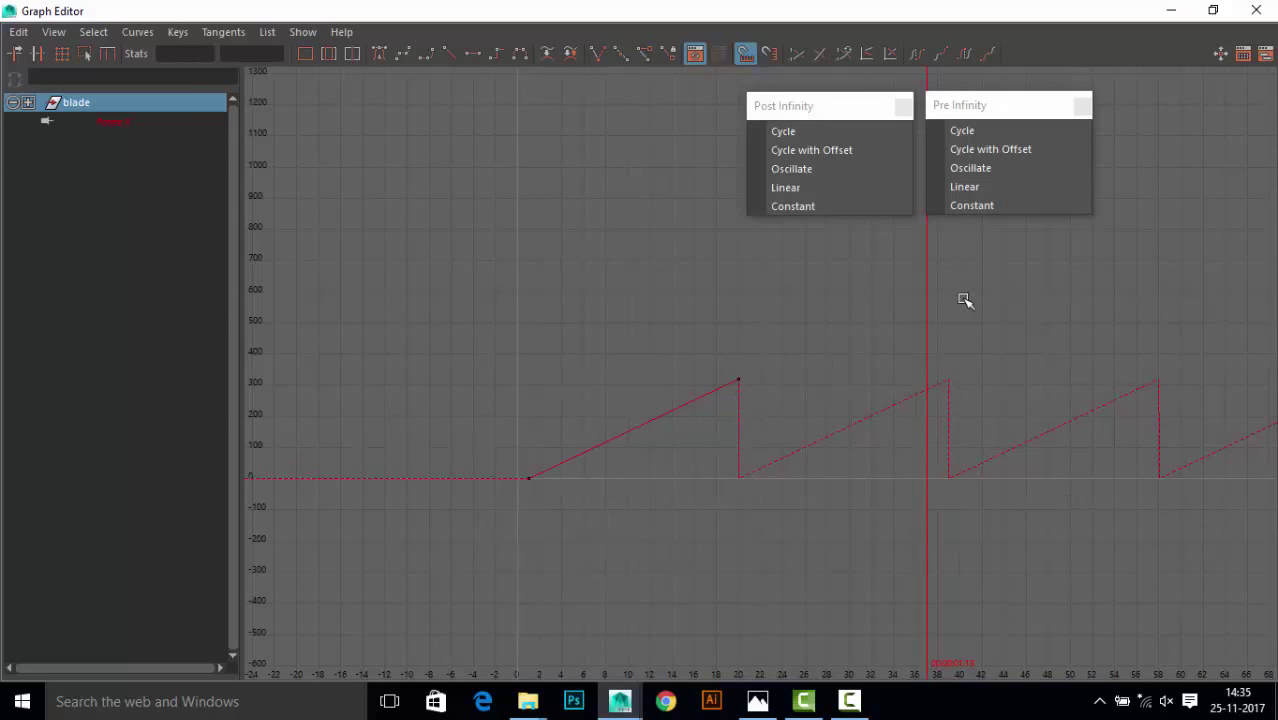
# Set the Rotate X curve's Post Infinity to Cycle with Offset and preview the spin.
pyautogui.moveTo(381, 513); pyautogui.dragTo(381, 513)
pyautogui.click(492, 193)
pyautogui.click(655, 424)
pyautogui.click(811, 150)
pyautogui.click(835, 307)
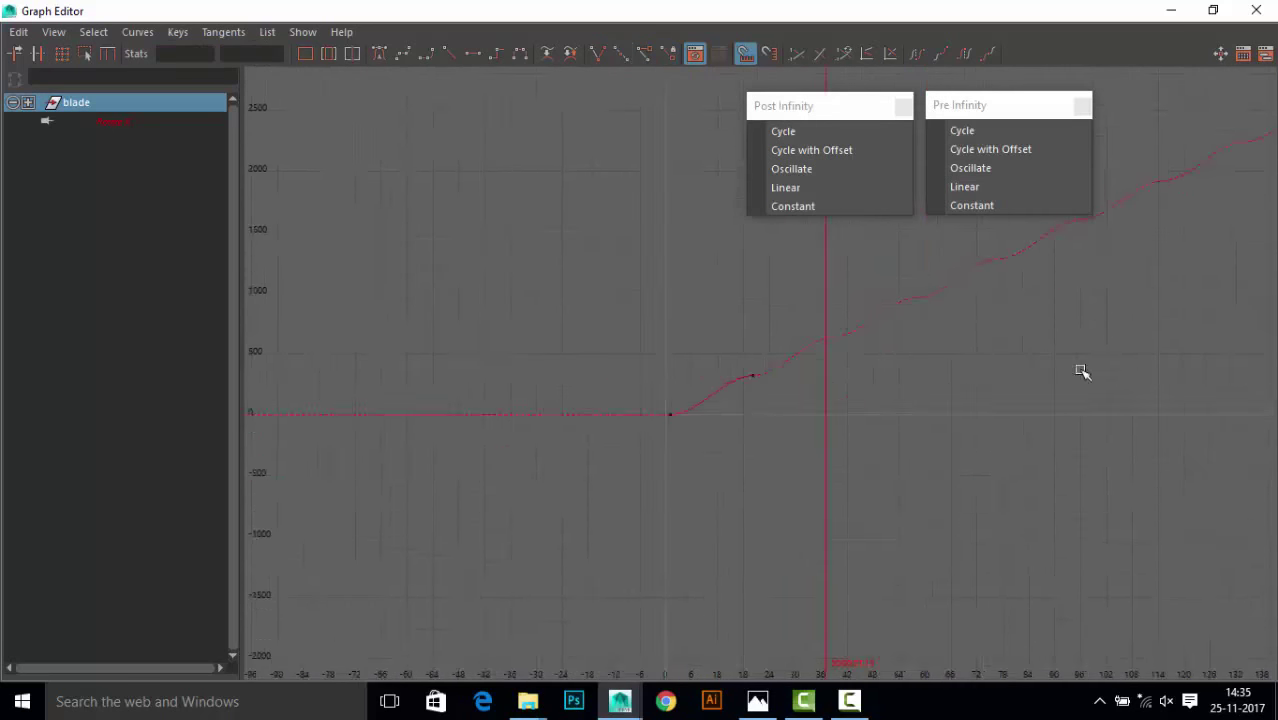
pyautogui.keyDown('alt'); pyautogui.moveTo(1084, 371); pyautogui.dragTo(463, 598, button='right'); pyautogui.keyUp('alt')
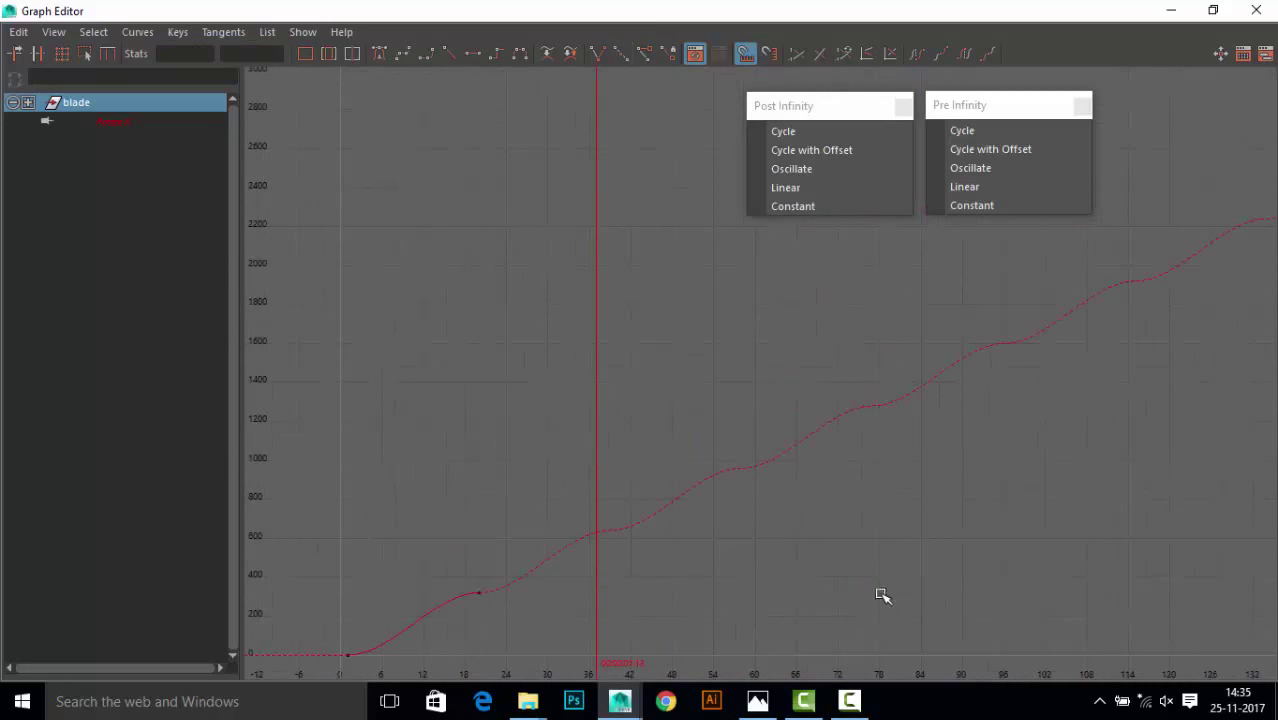
pyautogui.click(1174, 10)
pyautogui.click(1194, 556)
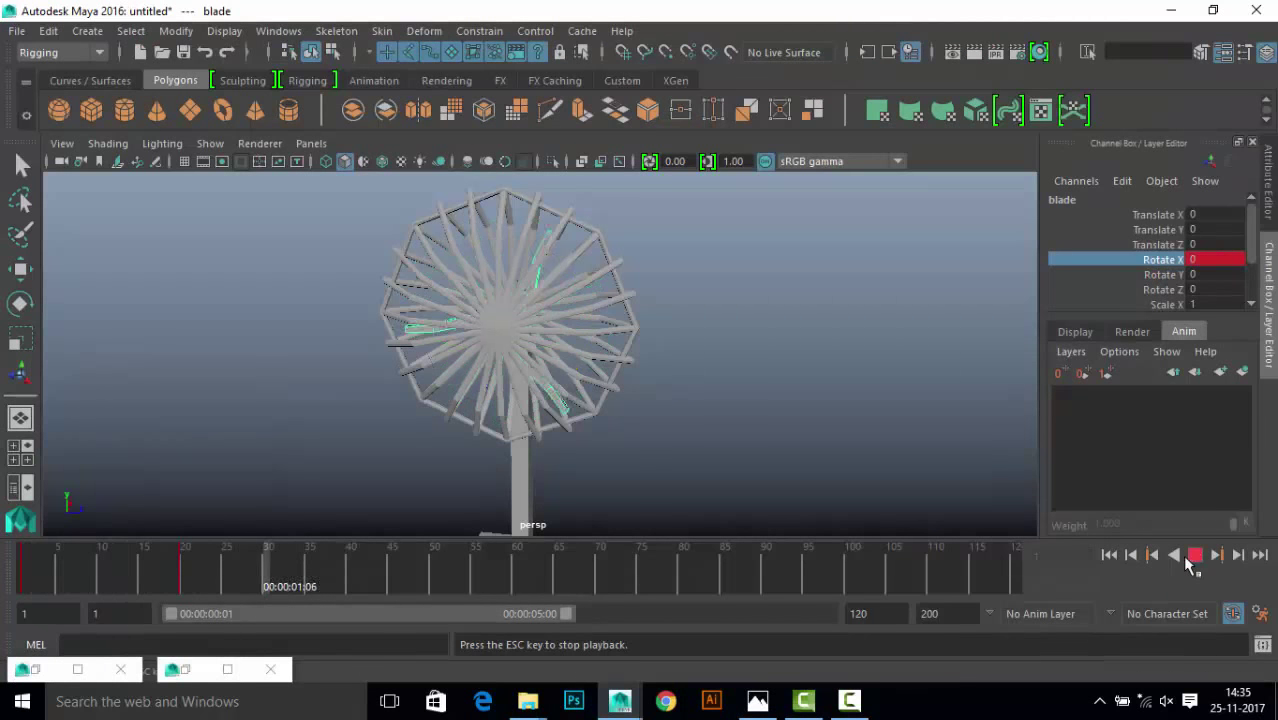
pyautogui.click(1194, 556)
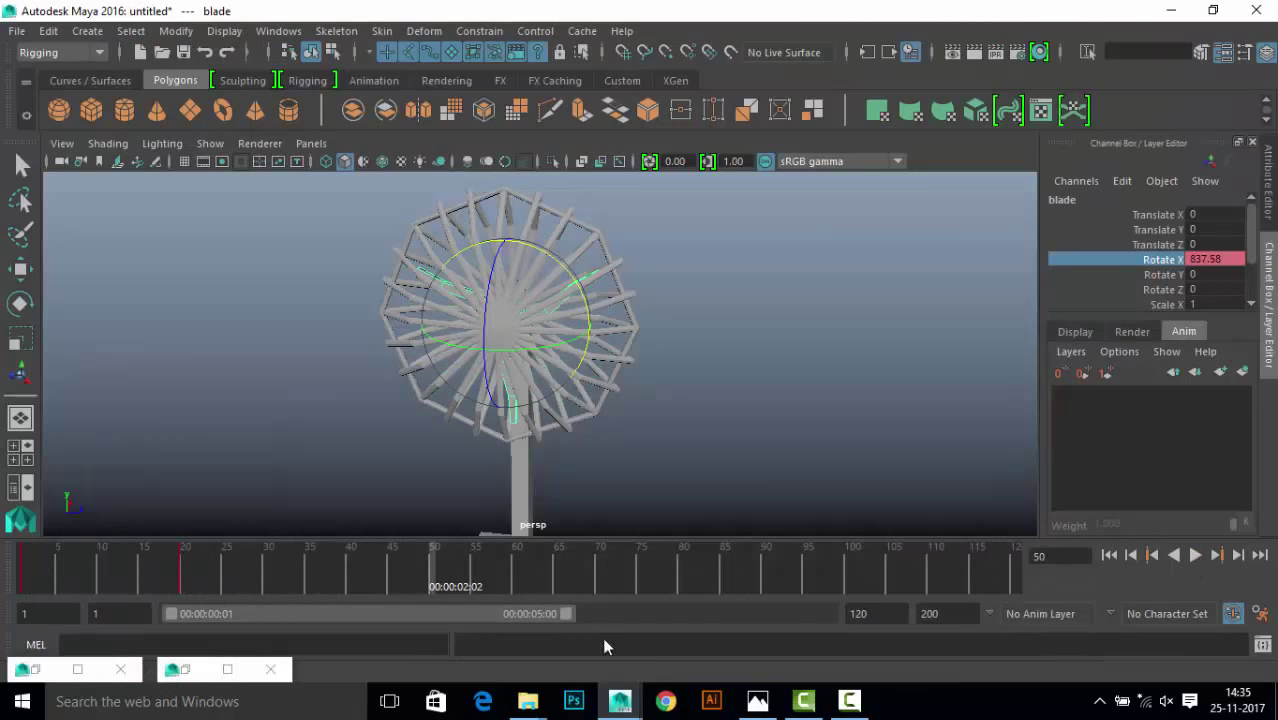
# Make the curve's tangents Linear and play the animation again.
pyautogui.click(196, 672)
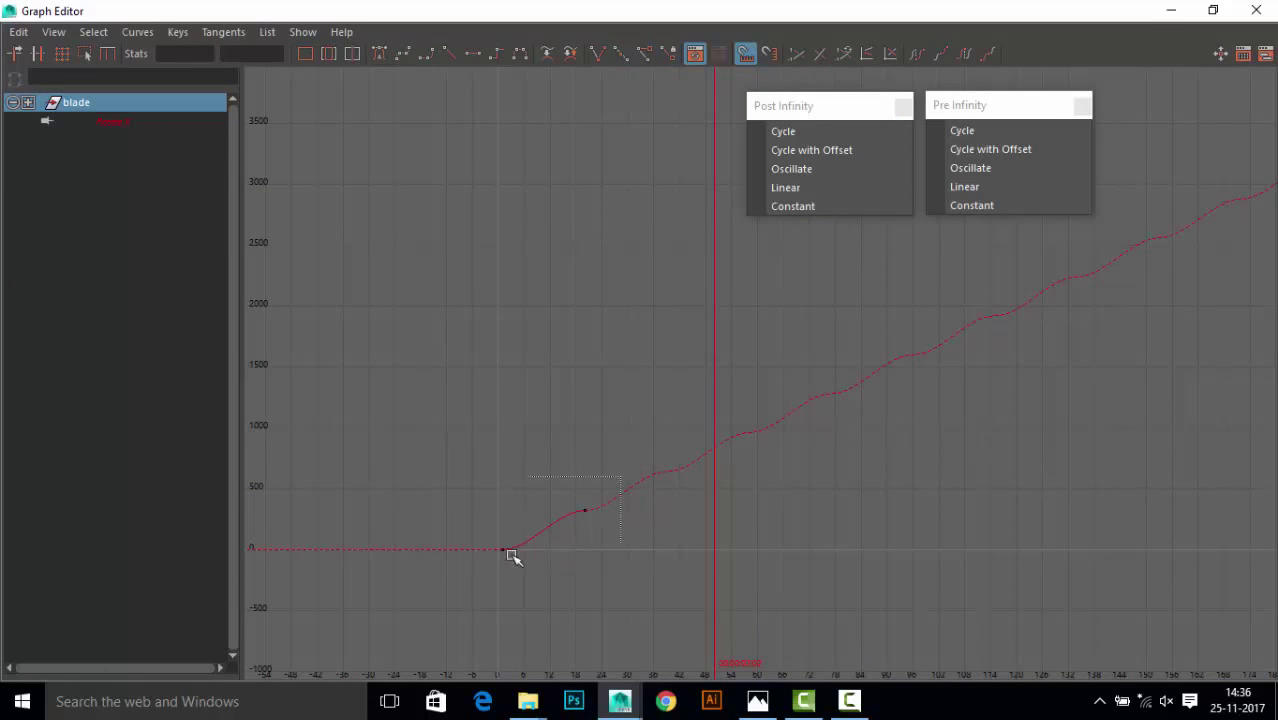
pyautogui.click(448, 53)
pyautogui.click(1256, 10)
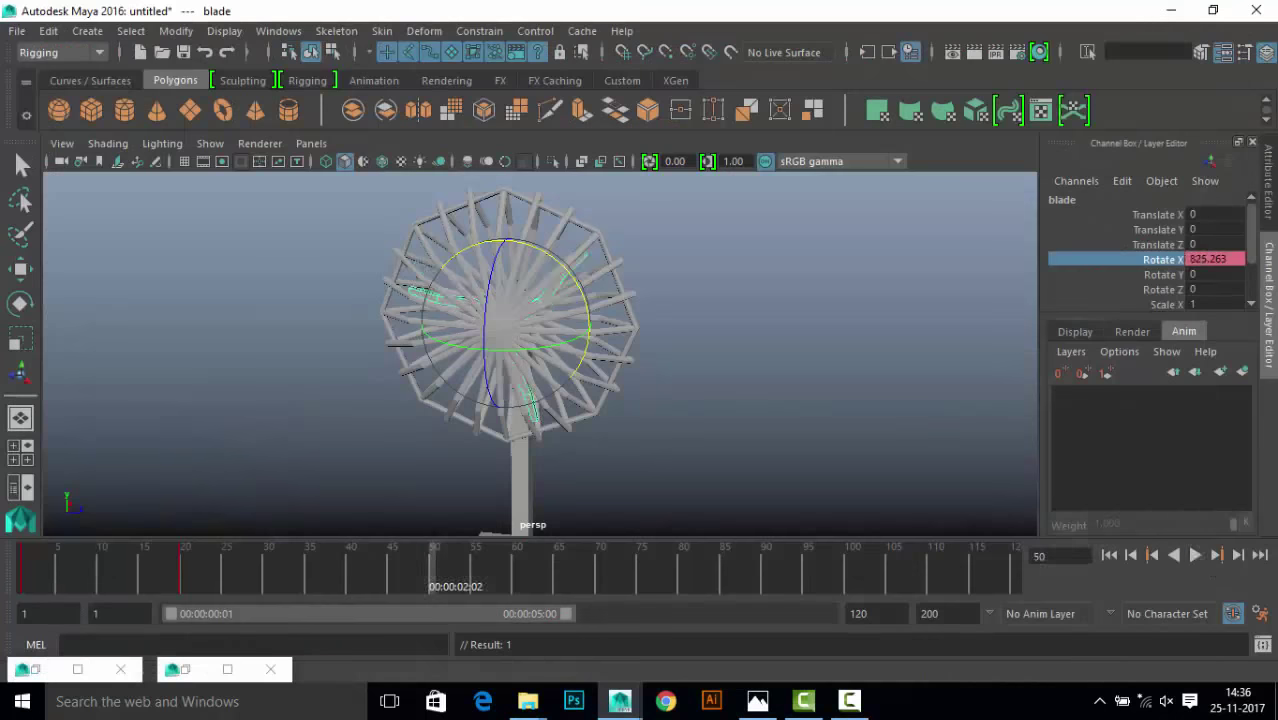
pyautogui.click(1194, 556)
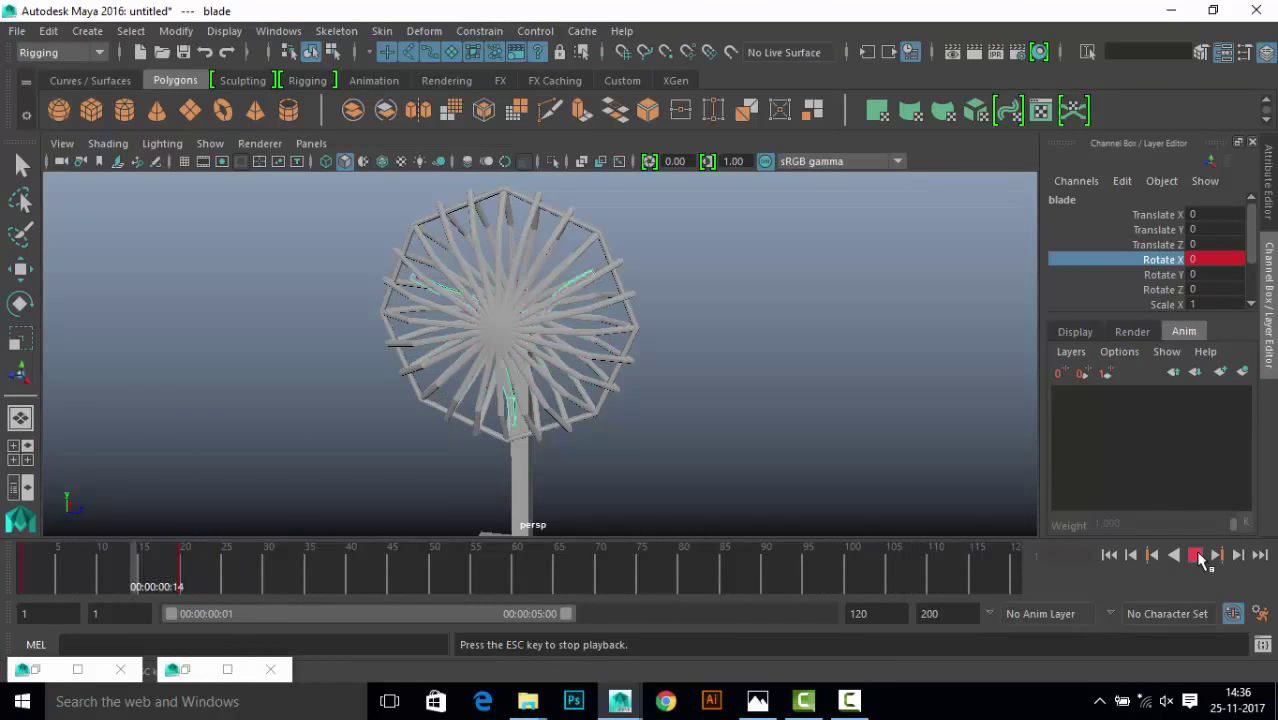
pyautogui.click(227, 669)
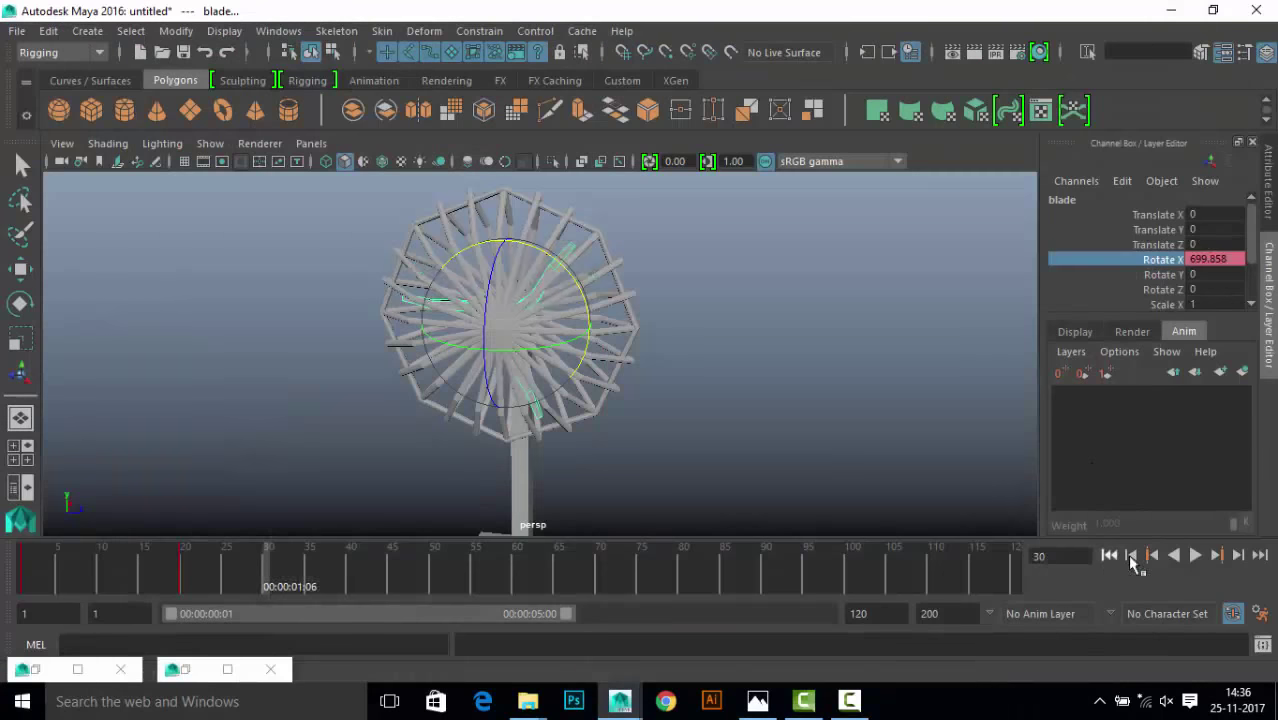
pyautogui.click(1196, 555)
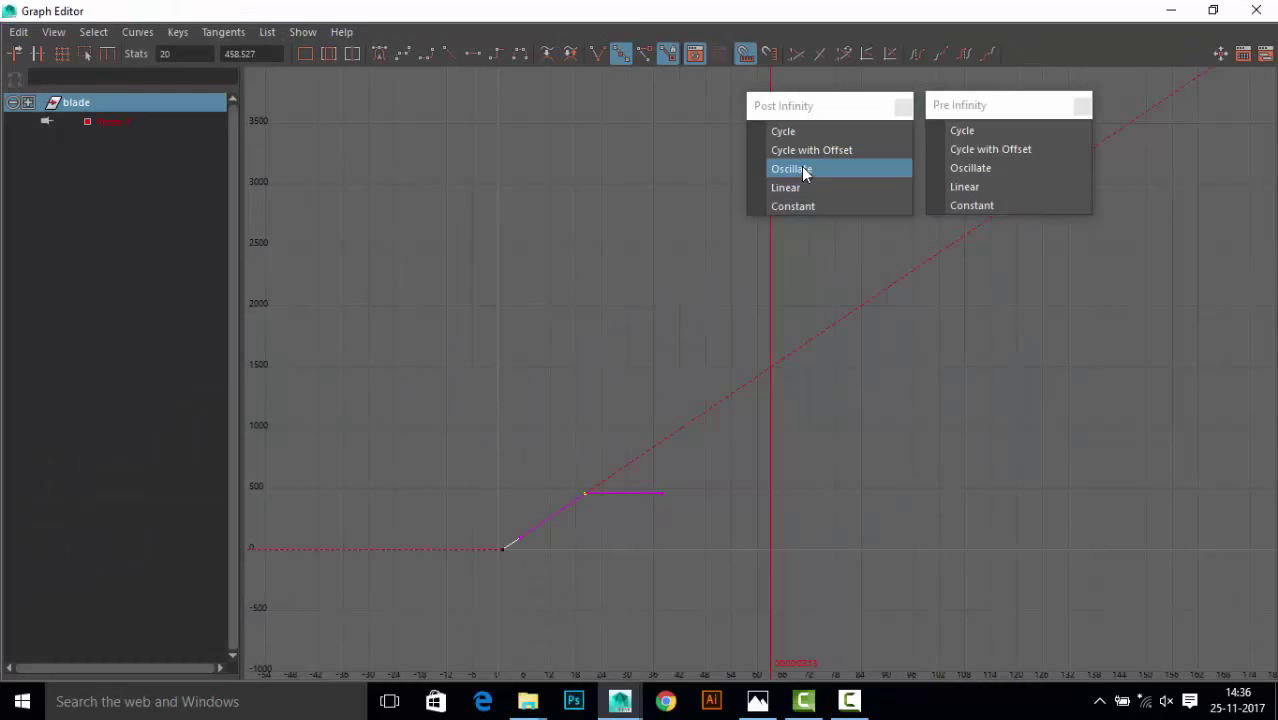
# Switch Post Infinity to Oscillate and play to see the blade swing back and forth.
pyautogui.click(805, 170)
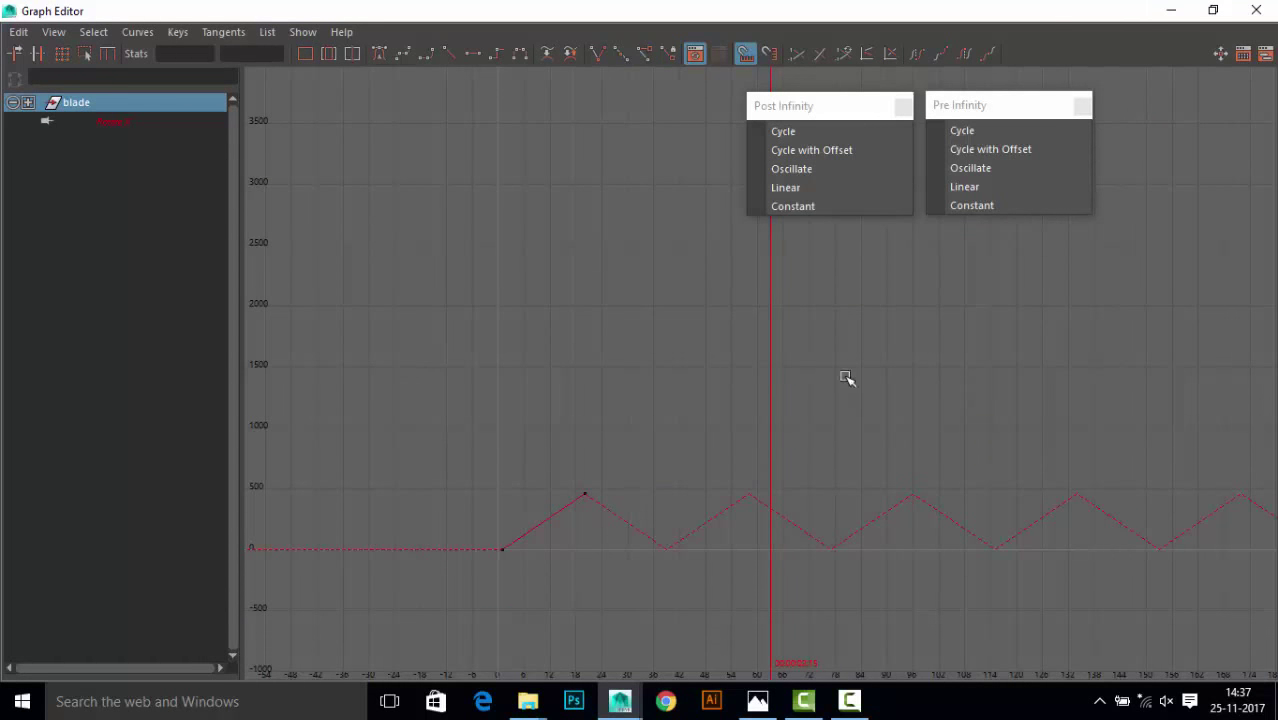
pyautogui.click(1160, 12)
pyautogui.click(1196, 555)
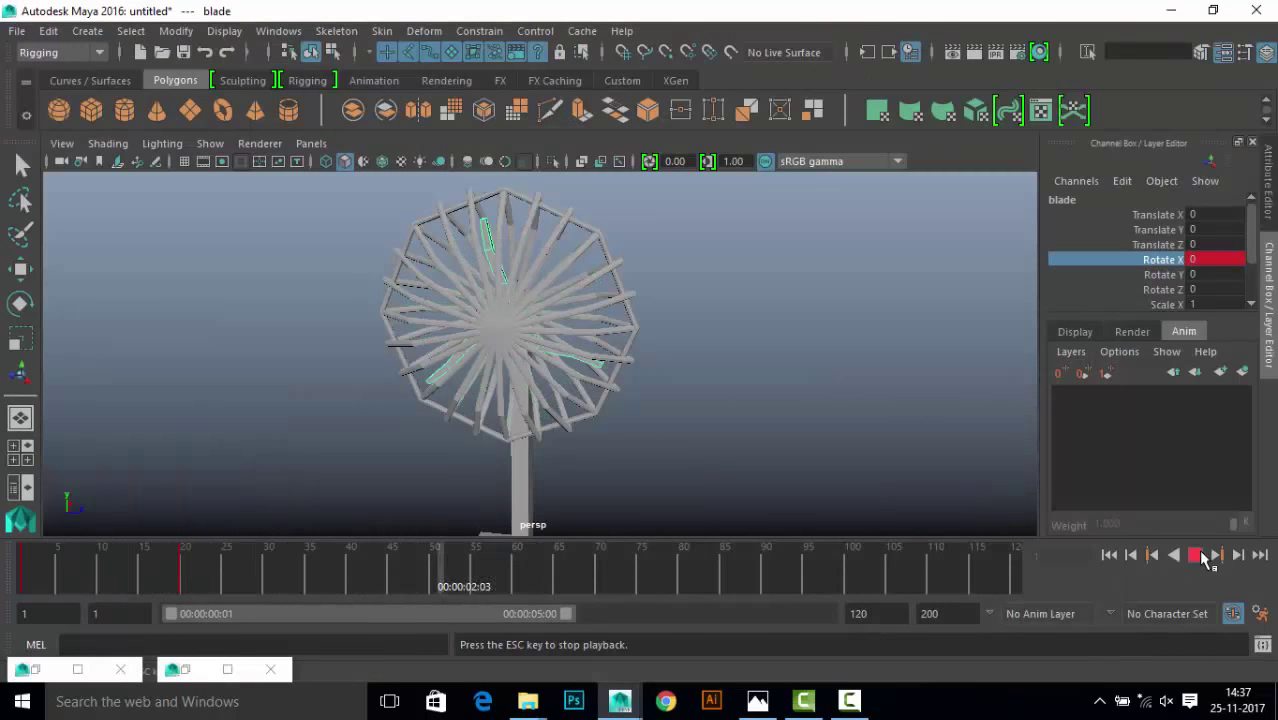
pyautogui.click(227, 669)
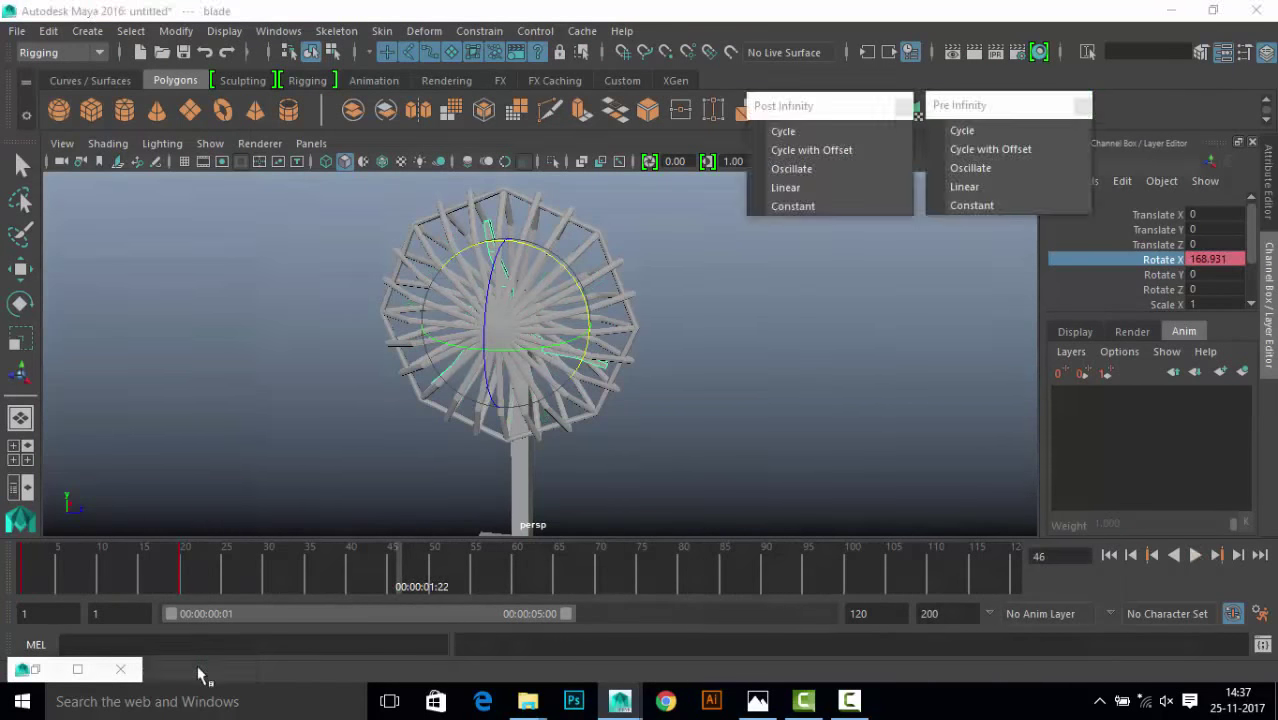
# Set the Rotate X curve's Post Infinity to Linear and preview playback.
pyautogui.click(785, 187)
pyautogui.moveTo(580, 455); pyautogui.dragTo(590, 513)
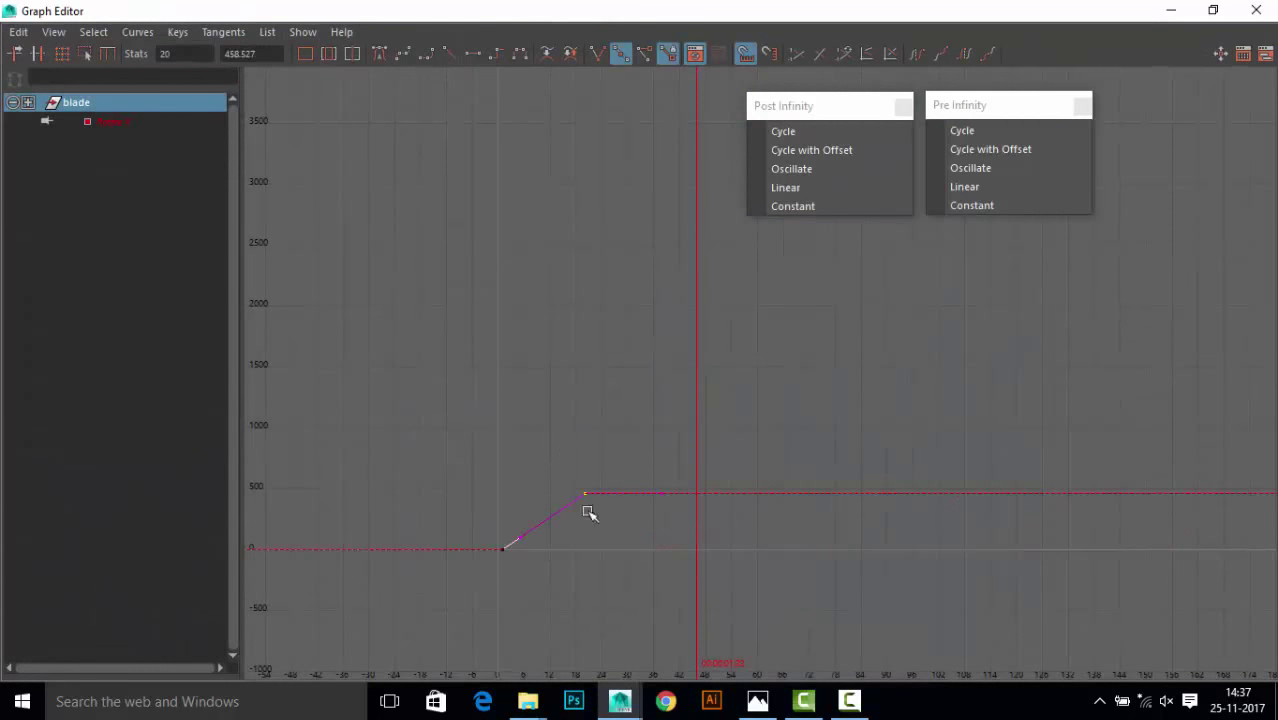
pyautogui.scroll(3, 679, 492)
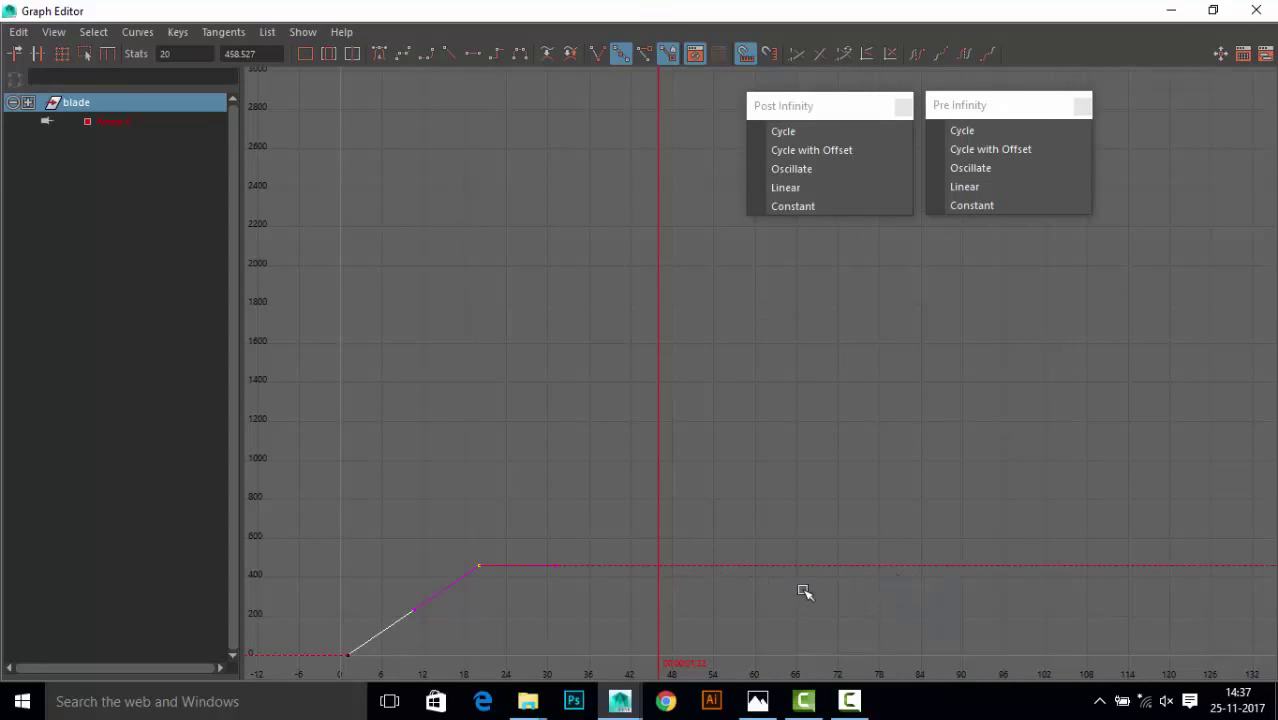
pyautogui.click(576, 597)
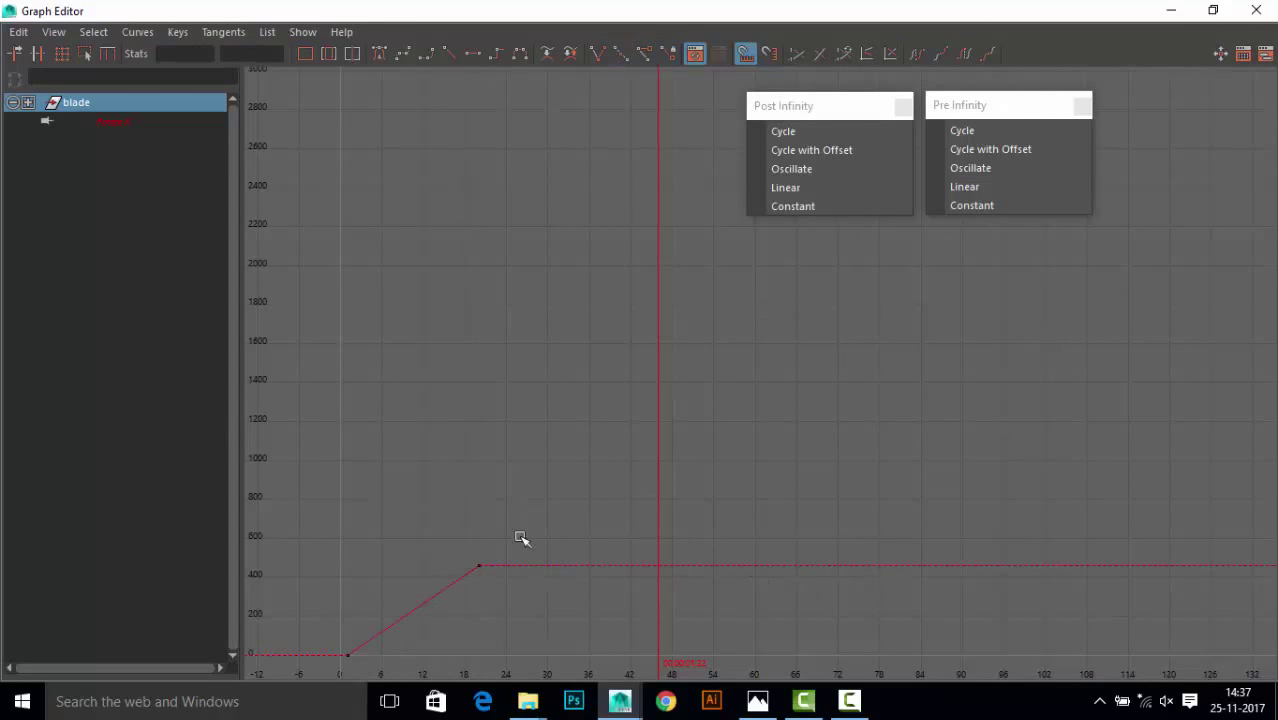
pyautogui.moveTo(521, 539); pyautogui.dragTo(462, 588)
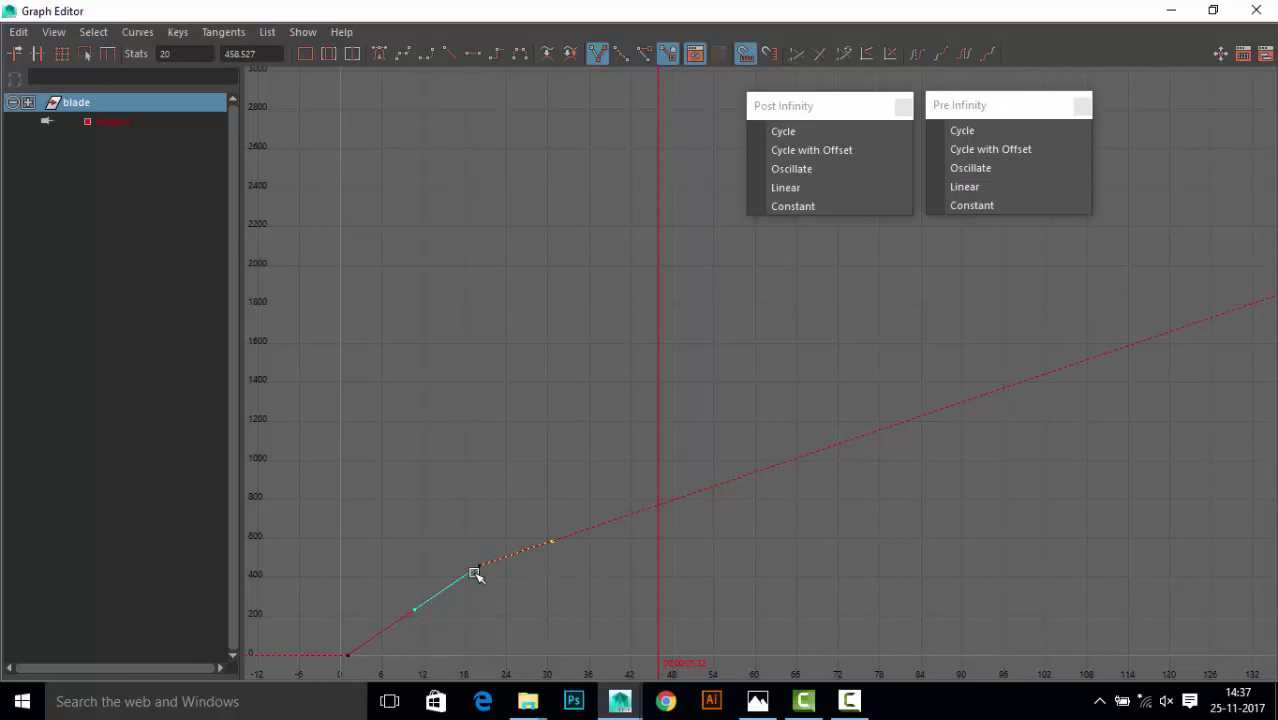
pyautogui.click(1171, 20)
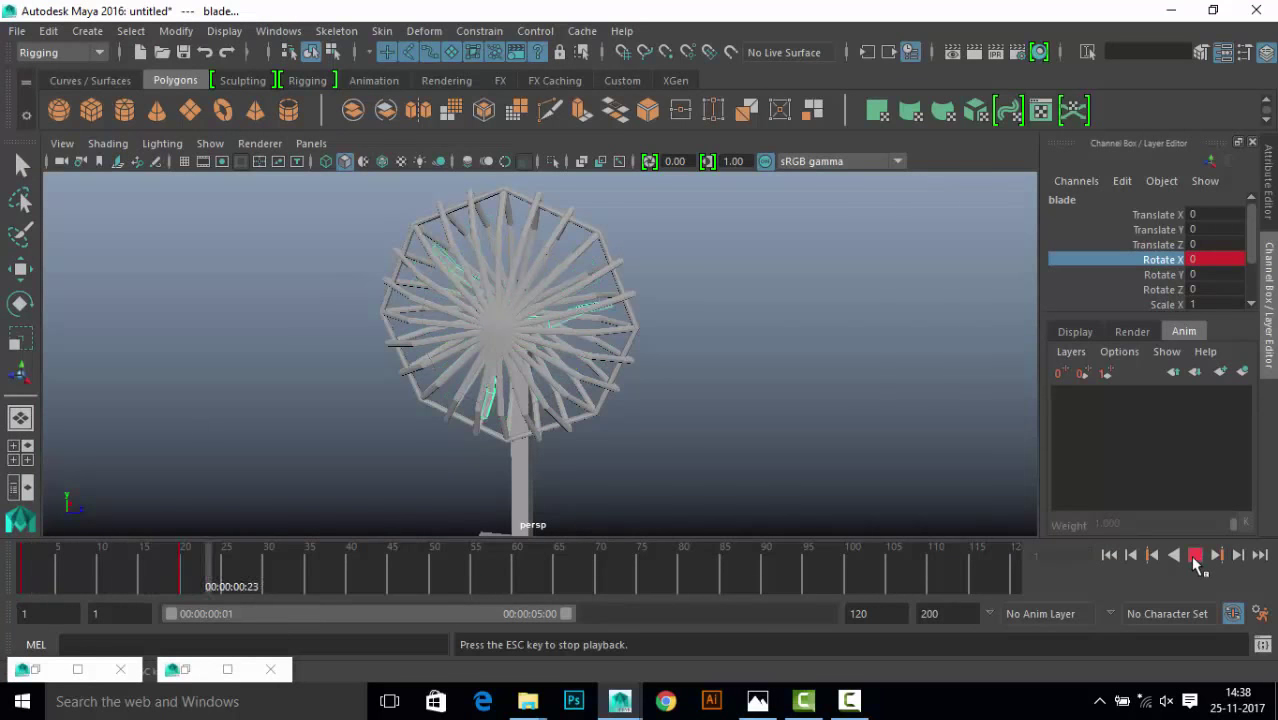
pyautogui.click(1196, 555)
# Reselect the blade's rotation curve, change its Post Infinity setting, and preview the spin.
pyautogui.click(212, 673)
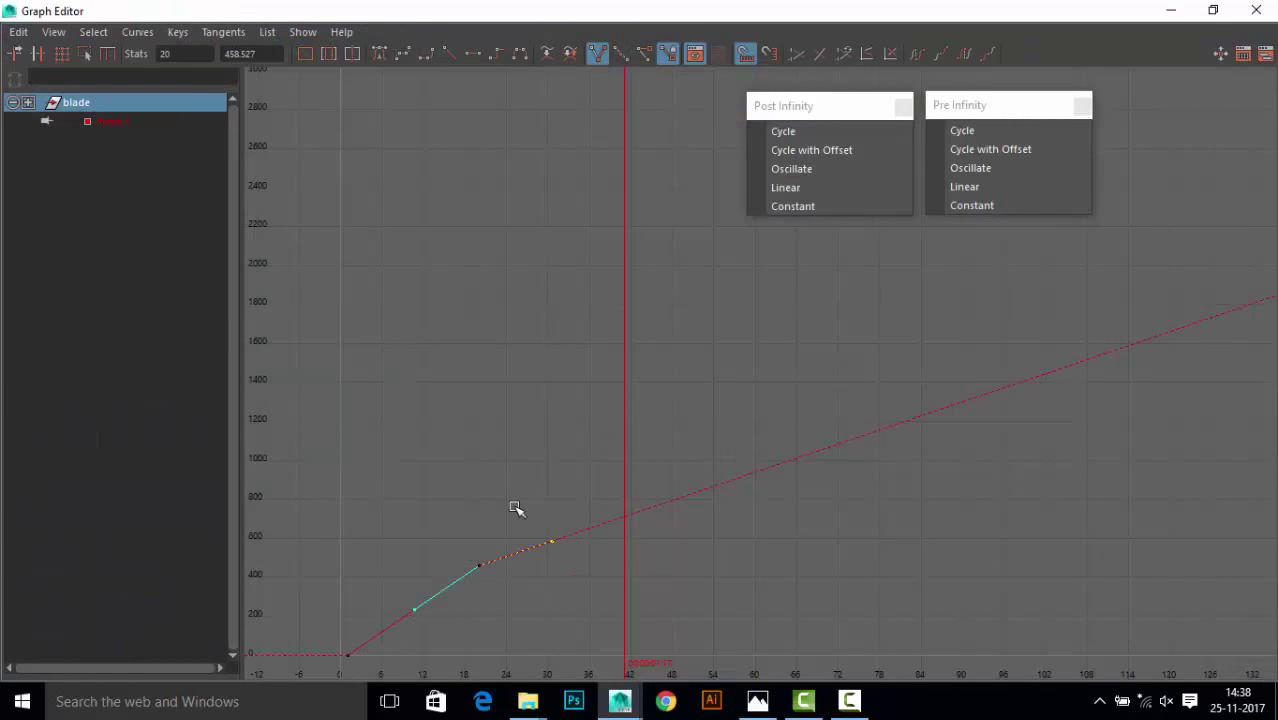
pyautogui.click(463, 597)
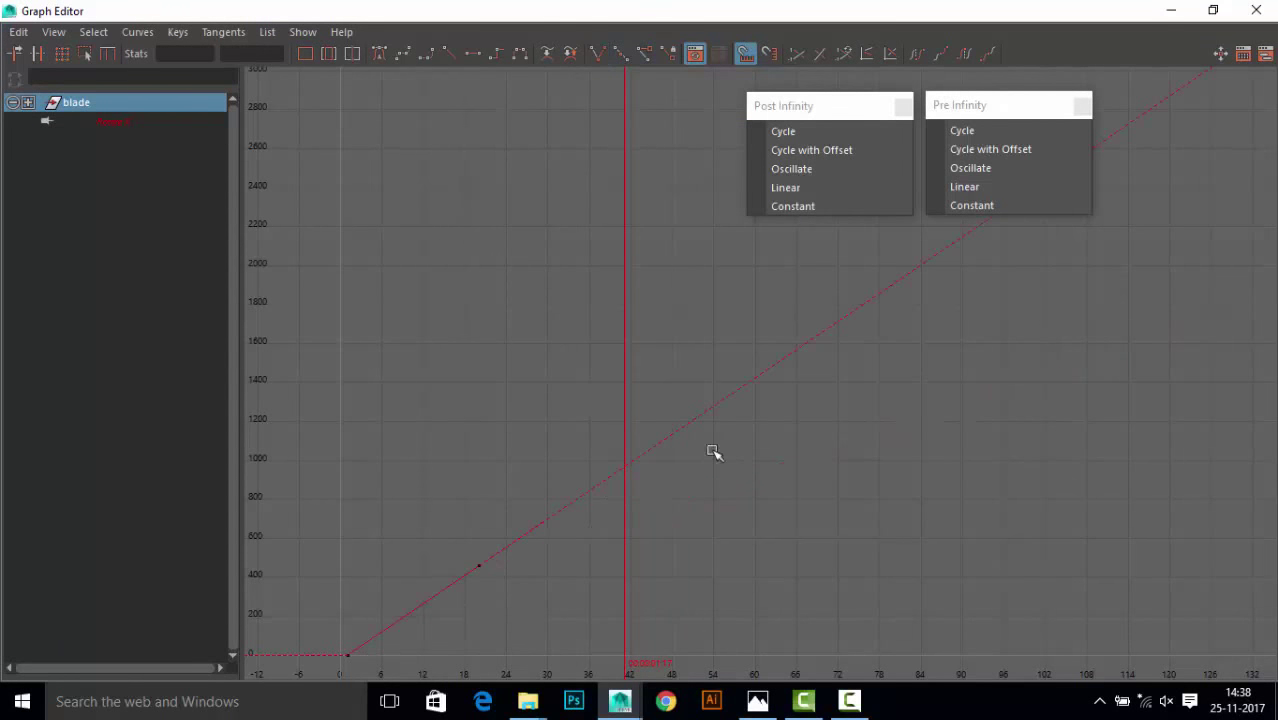
pyautogui.click(567, 507)
pyautogui.click(800, 206)
pyautogui.click(520, 556)
pyautogui.click(1171, 10)
pyautogui.click(1197, 557)
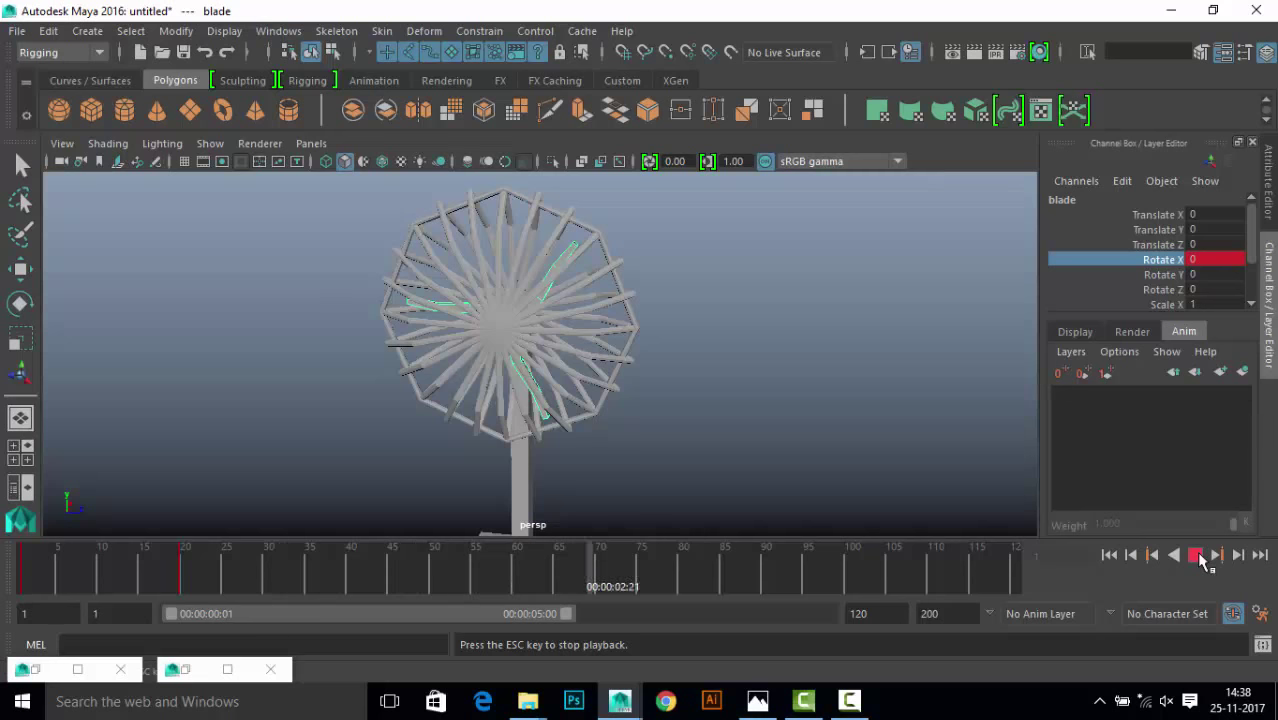
pyautogui.click(1197, 557)
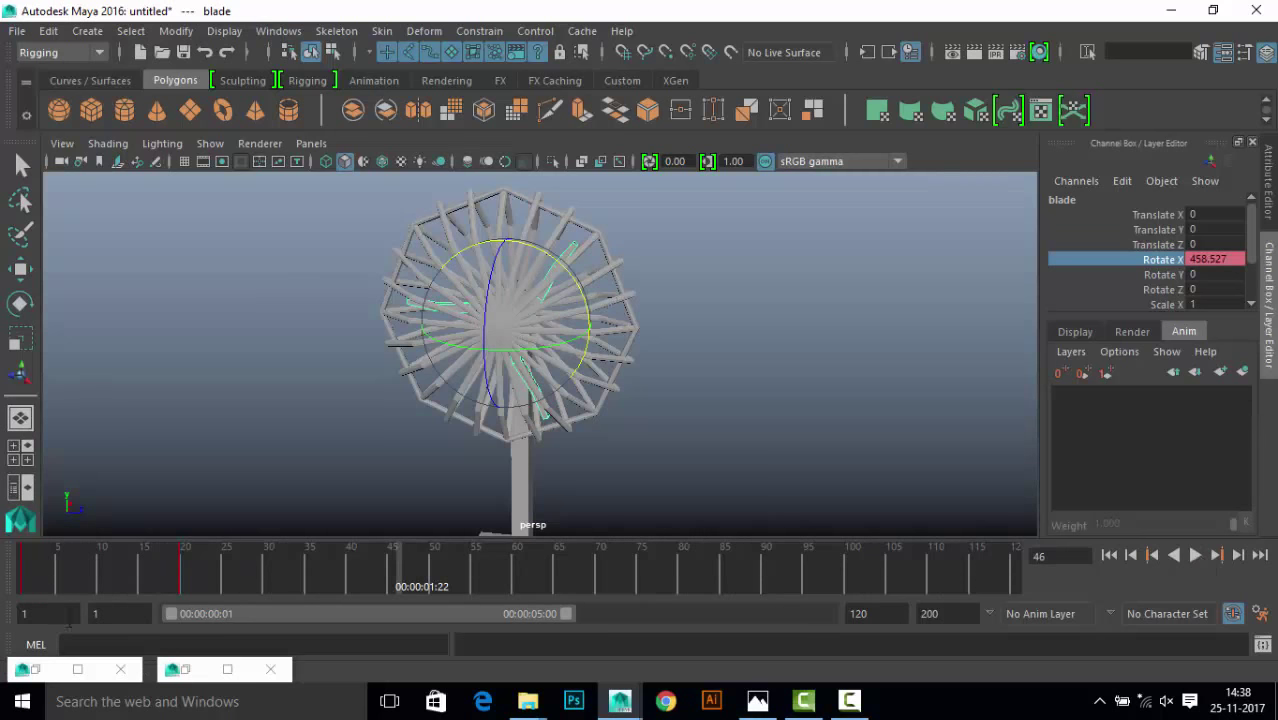
# Apply Linear post infinity again so the blade spins nonstop, and play it back.
pyautogui.click(227, 669)
pyautogui.click(805, 531)
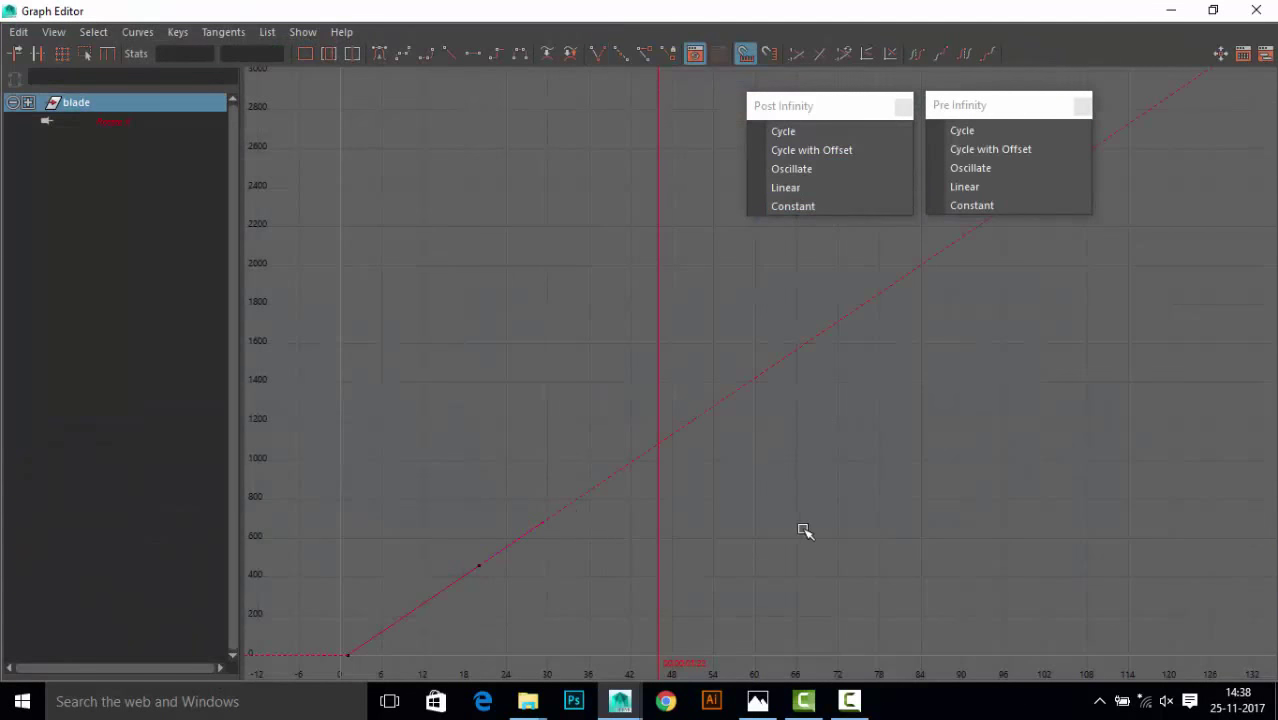
pyautogui.click(1193, 10)
pyautogui.click(1195, 556)
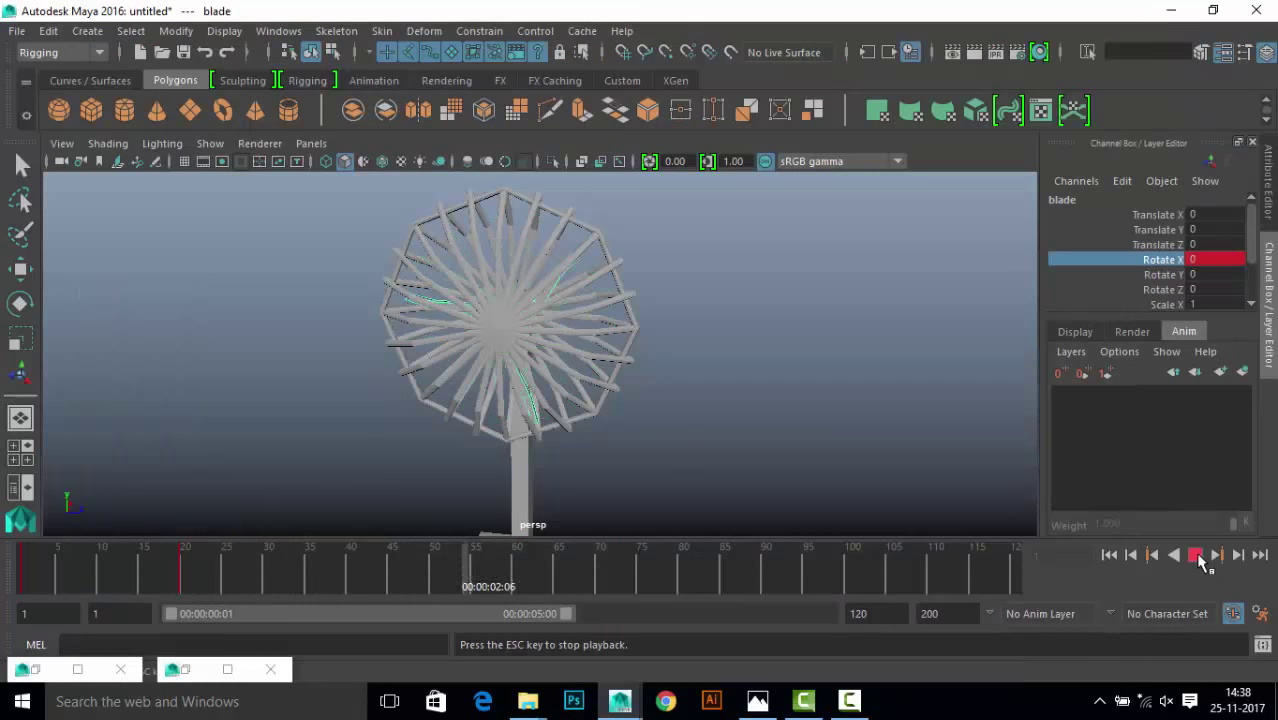
pyautogui.click(1195, 556)
# Select the net group and set Rotate Y keys at two frames via Key Selected.
pyautogui.press('w')
pyautogui.click(627, 290)
pyautogui.press('Up')
pyautogui.moveTo(627, 290)
pyautogui.keyDown('alt'); pyautogui.mouseDown()
pyautogui.moveTo(208, 497)
pyautogui.moveTo(585, 405)
pyautogui.mouseUp(); pyautogui.keyUp('alt')
pyautogui.click(1162, 274)
pyautogui.rightClick(1162, 274)
pyautogui.click(1115, 34)
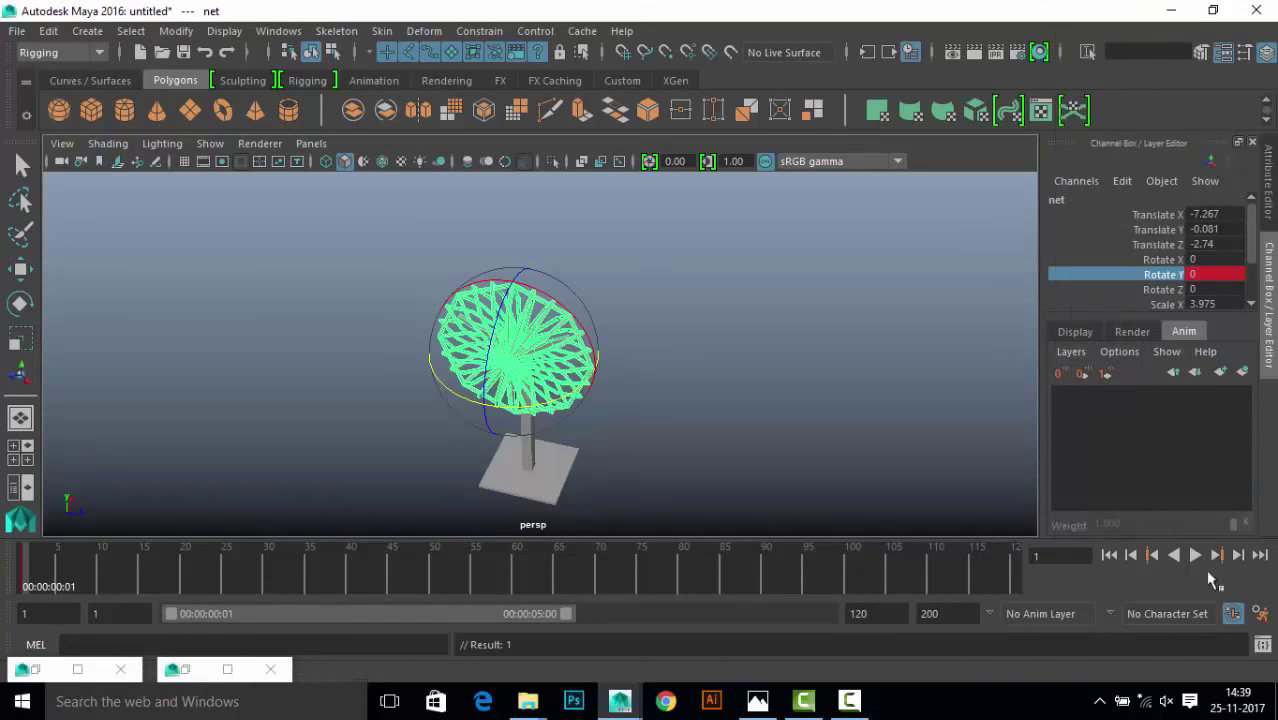
pyautogui.click(1195, 556)
pyautogui.moveTo(133, 583)
pyautogui.mouseDown()
pyautogui.moveTo(170, 585)
pyautogui.moveTo(100, 586)
pyautogui.mouseUp()
pyautogui.rightClick(1170, 278)
pyautogui.click(1115, 37)
# Undo a trial Rotate Y swing, move the net's pivot to the pole top, and play.
pyautogui.keyDown('alt'); pyautogui.moveTo(508, 442); pyautogui.dragTo(434, 379); pyautogui.keyUp('alt')
pyautogui.press('e')
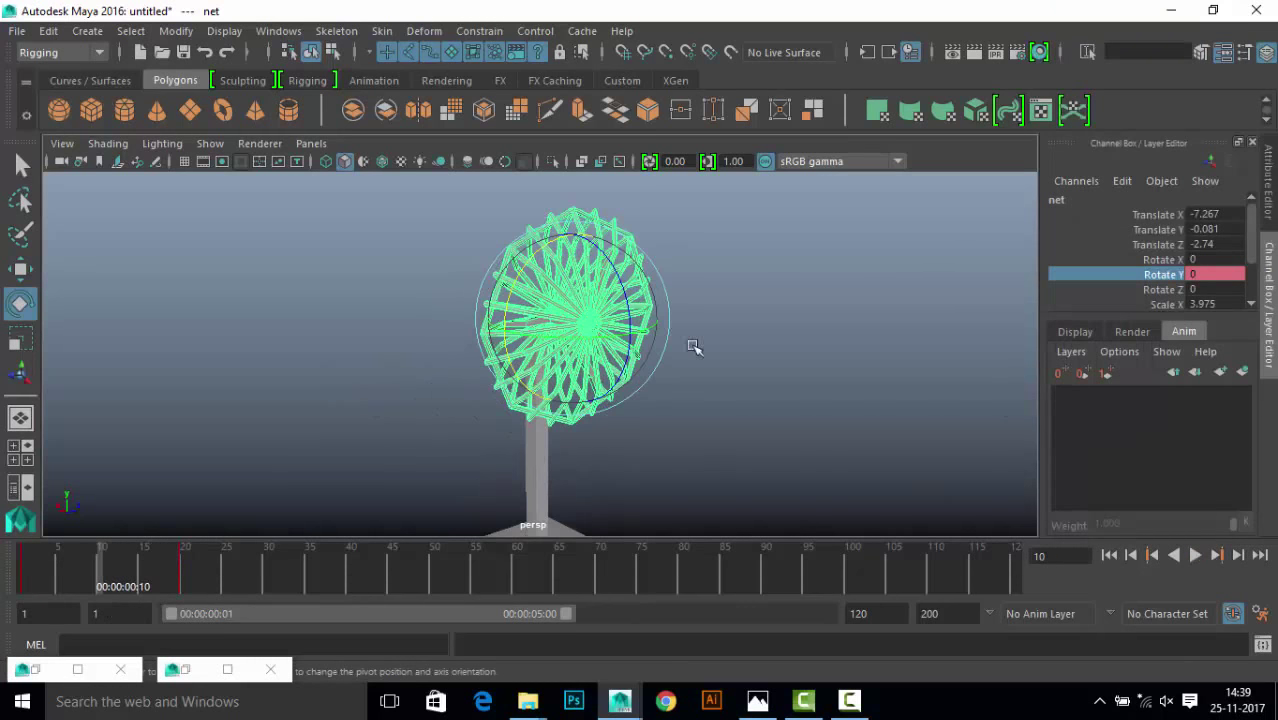
pyautogui.moveTo(640, 400); pyautogui.dragTo(723, 390)
pyautogui.hotkey('ctrl', 'z')
pyautogui.keyDown('alt'); pyautogui.moveTo(428, 302); pyautogui.dragTo(570, 400); pyautogui.keyUp('alt')
pyautogui.press('w')
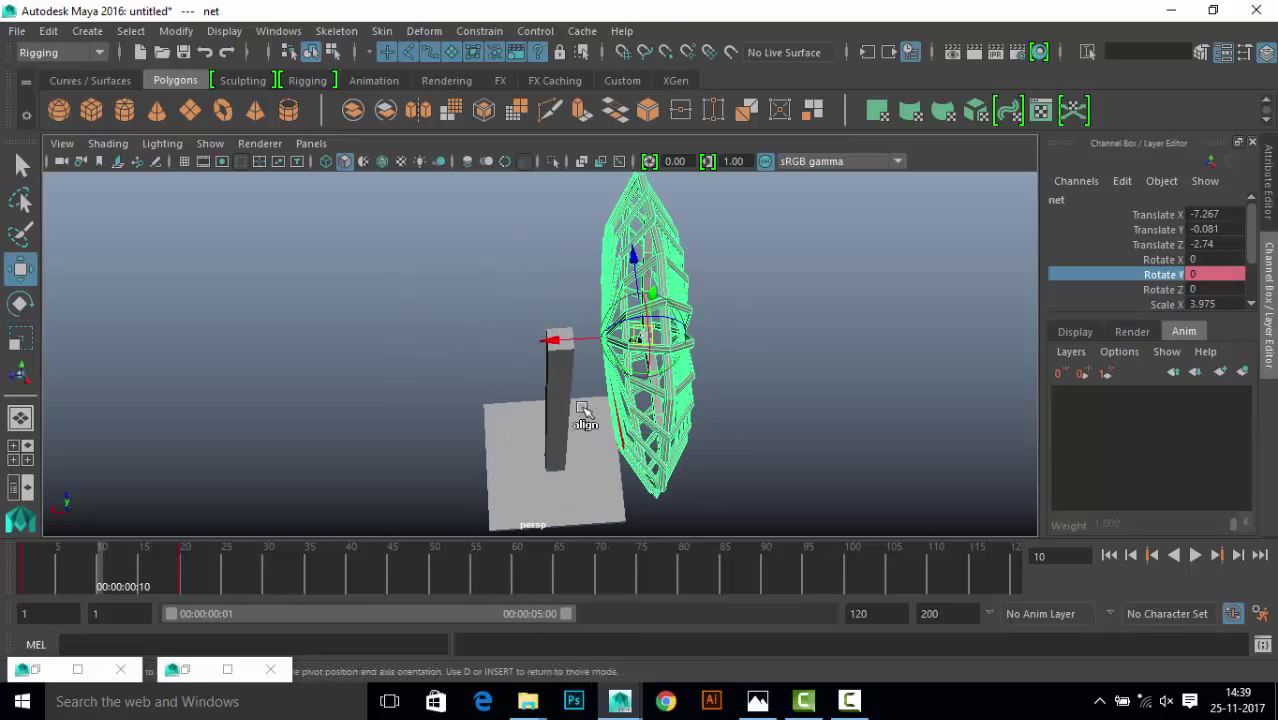
pyautogui.press('d')
pyautogui.moveTo(524, 346)
pyautogui.mouseDown()
pyautogui.moveTo(467, 348)
pyautogui.moveTo(628, 363)
pyautogui.moveTo(1010, 580)
pyautogui.mouseUp()
pyautogui.press('e')
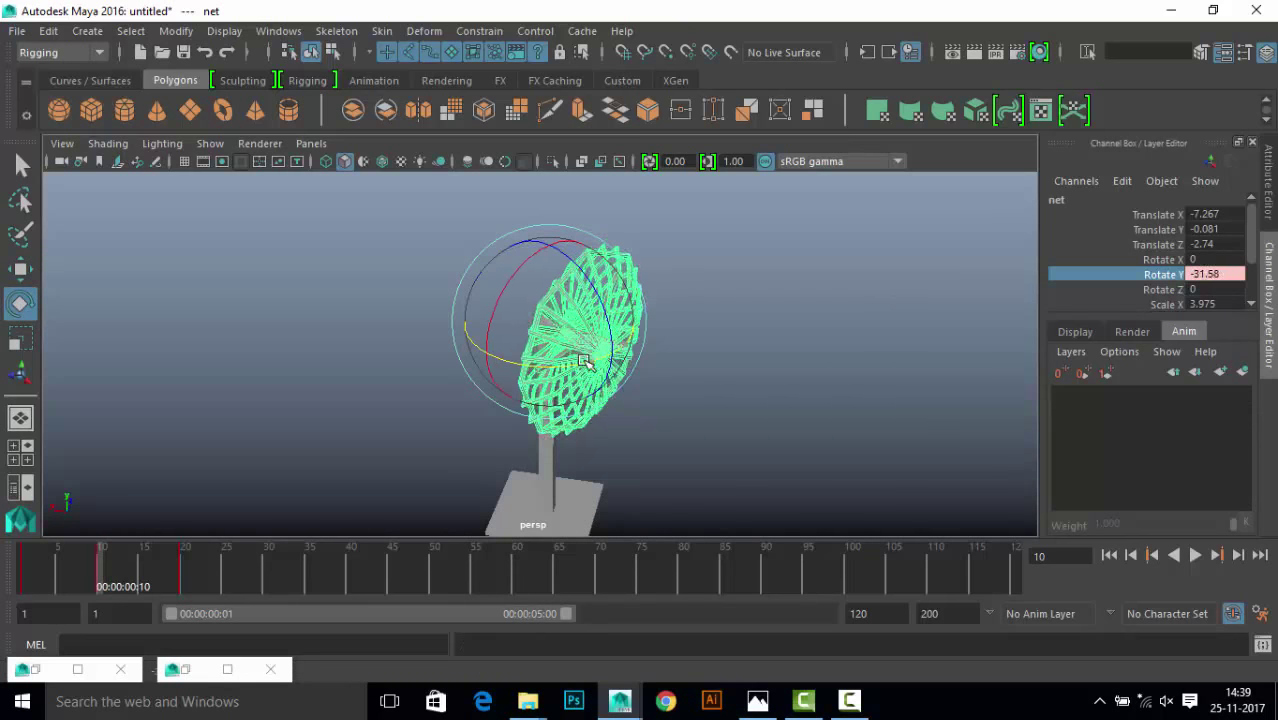
pyautogui.click(1195, 555)
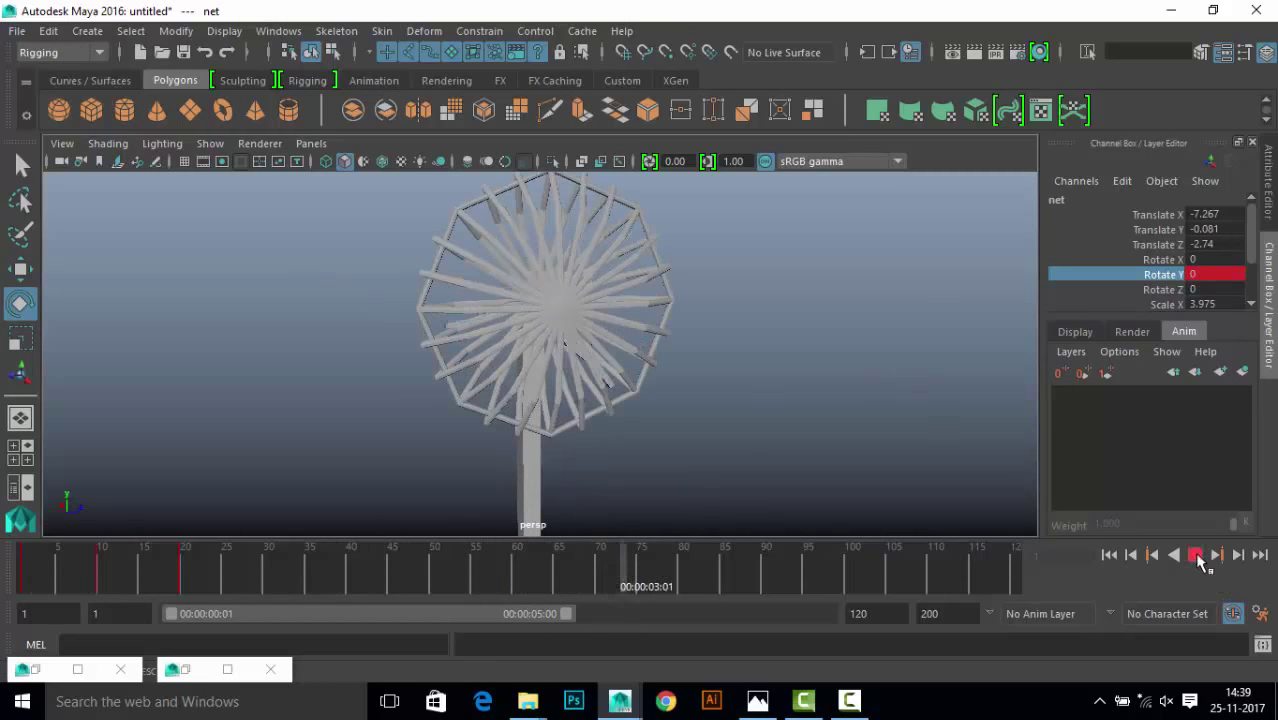
# Set the net's Rotate Y curve to Post Infinity Cycle with Spline tangents, then play it back.
pyautogui.click(660, 258)
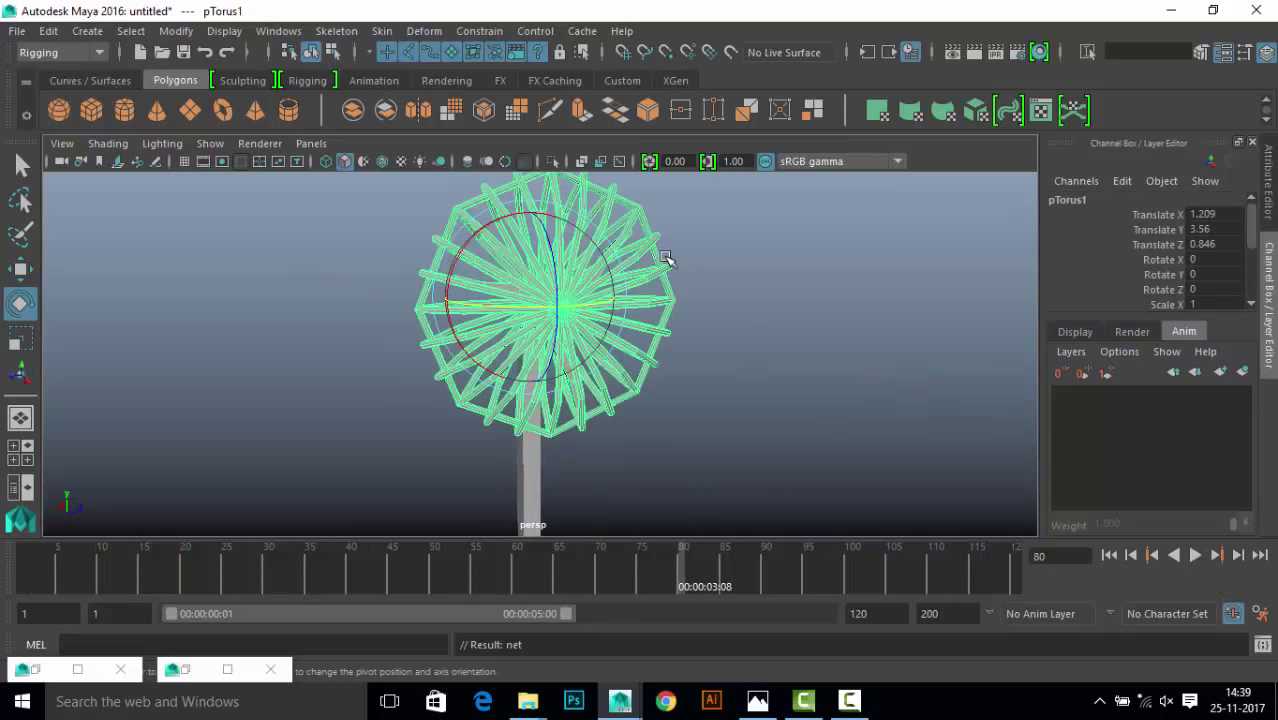
pyautogui.click(190, 669)
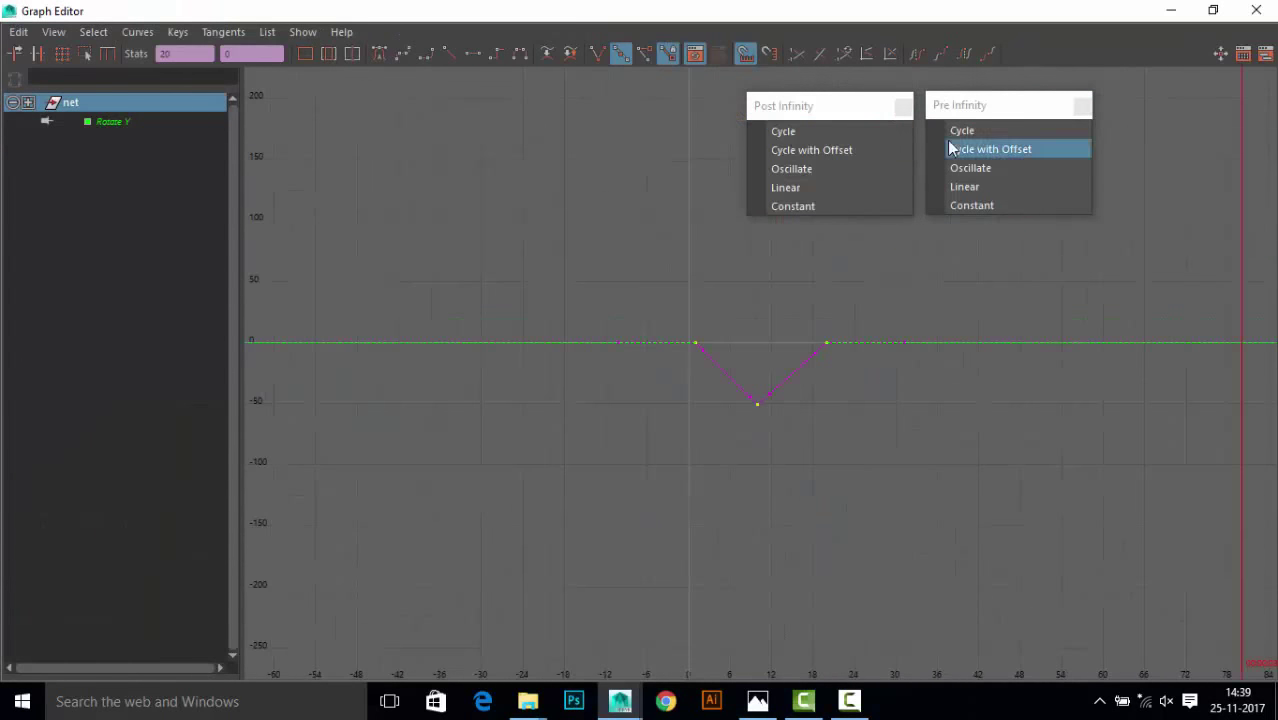
pyautogui.click(810, 133)
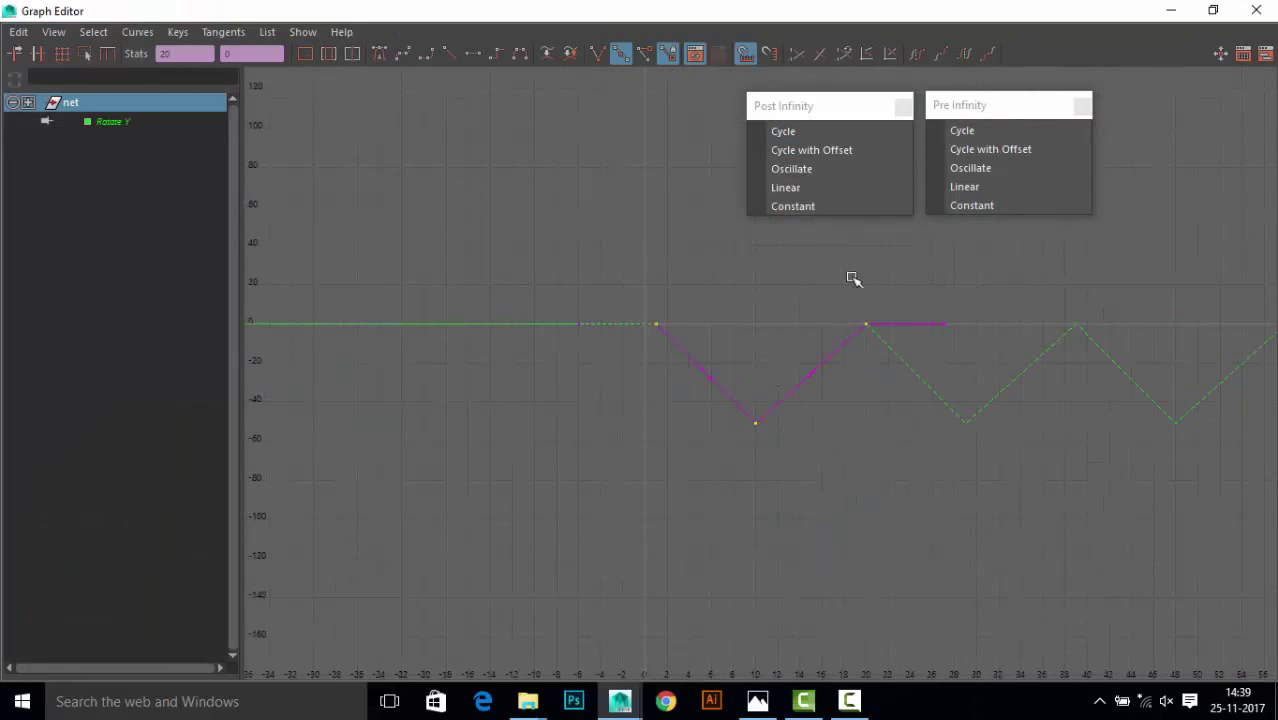
pyautogui.click(426, 53)
pyautogui.click(1171, 10)
pyautogui.hotkey('alt', 'v')
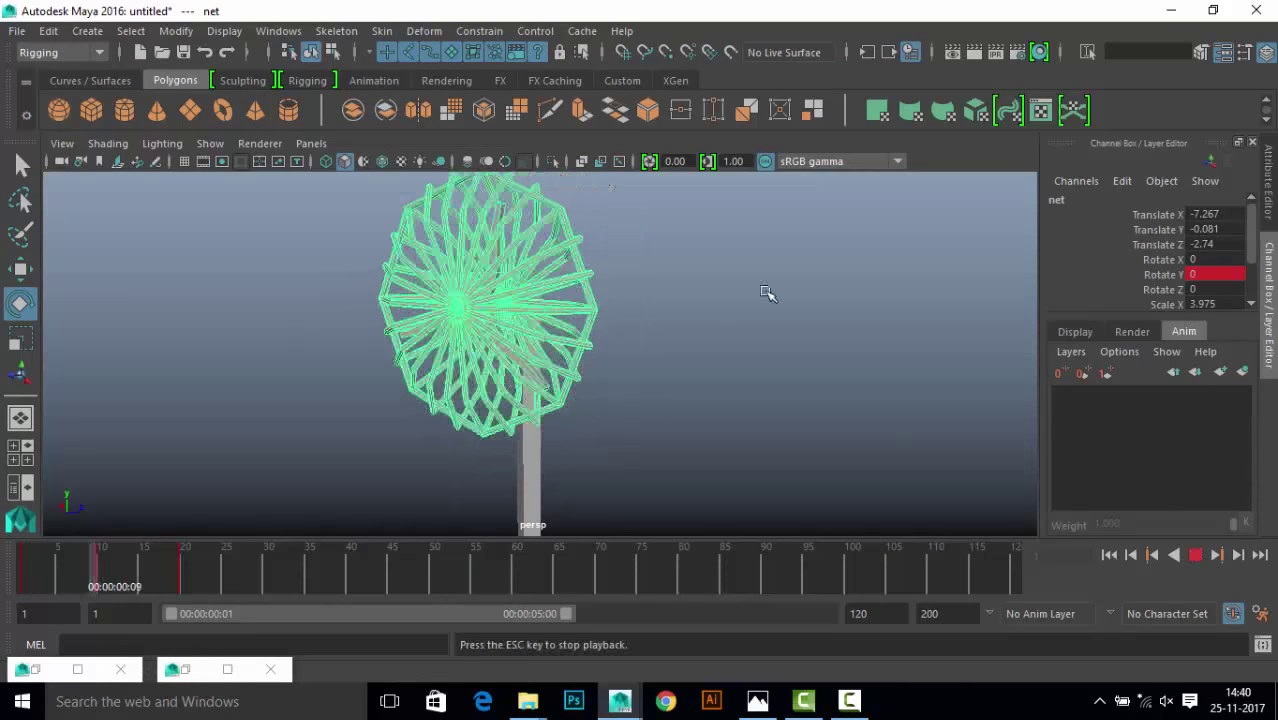
# Reselect the net, select its Rotate Y keys at frames 0, 10 and 20, and replay.
pyautogui.click(913, 374)
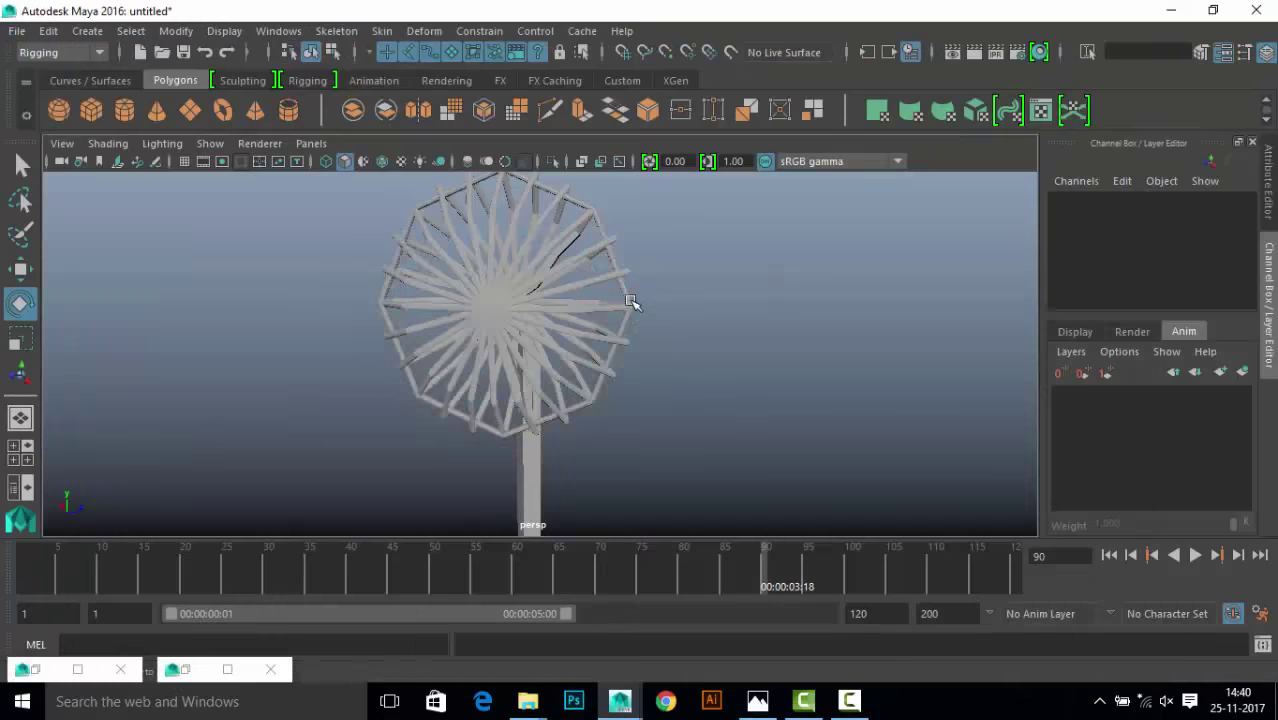
pyautogui.click(632, 303)
pyautogui.click(185, 671)
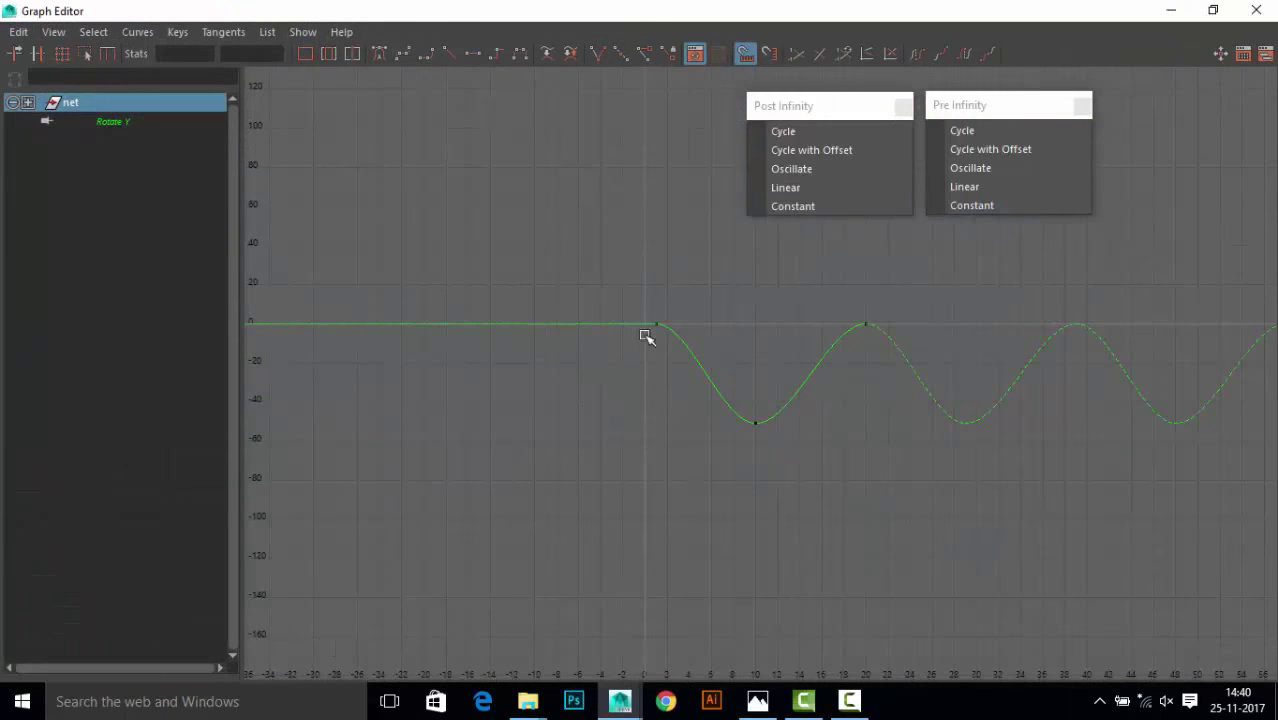
pyautogui.moveTo(618, 242); pyautogui.dragTo(942, 428)
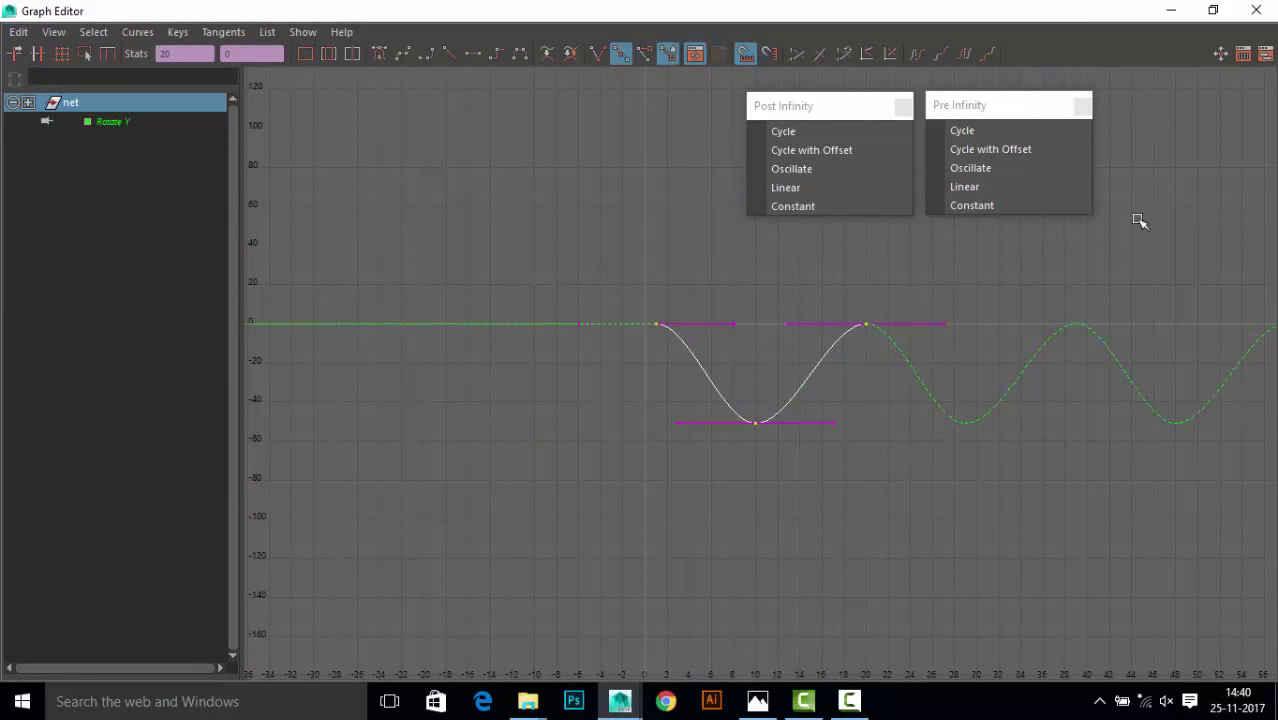
pyautogui.click(1171, 10)
pyautogui.hotkey('alt', 'v')
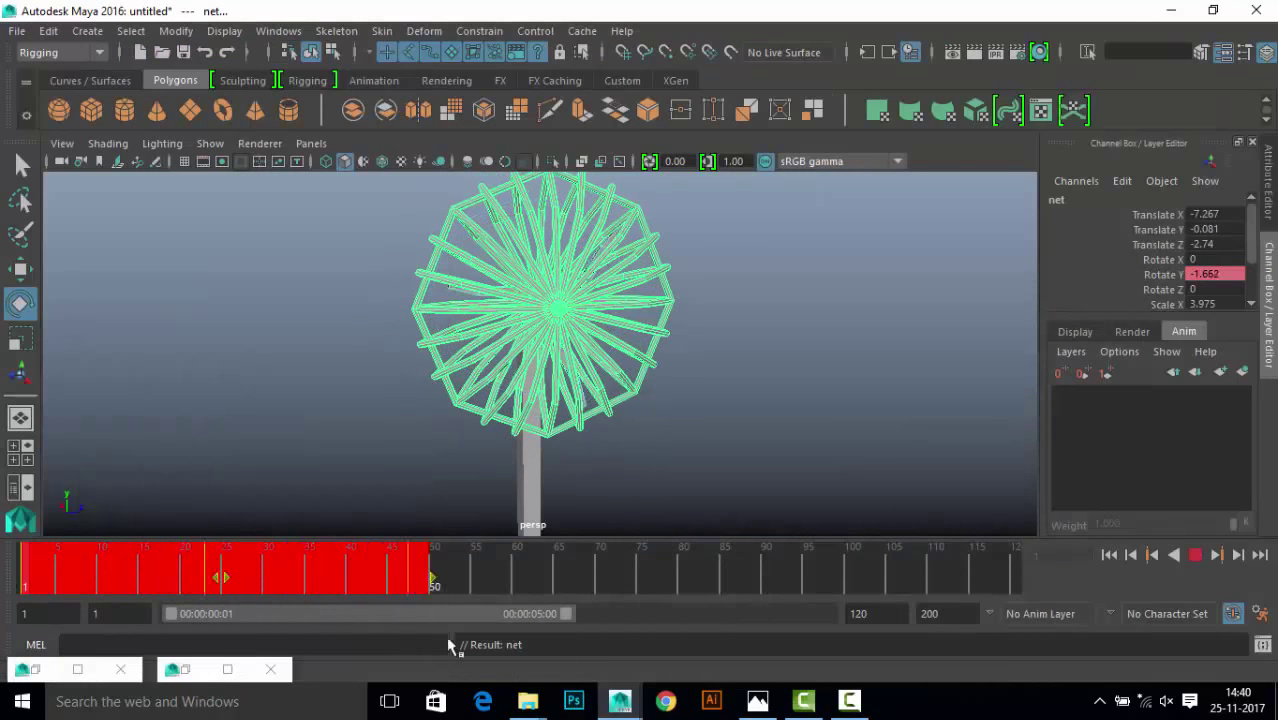
# Stop playback and reselect the net to check its animation curve.
pyautogui.click(795, 316)
pyautogui.click(673, 590)
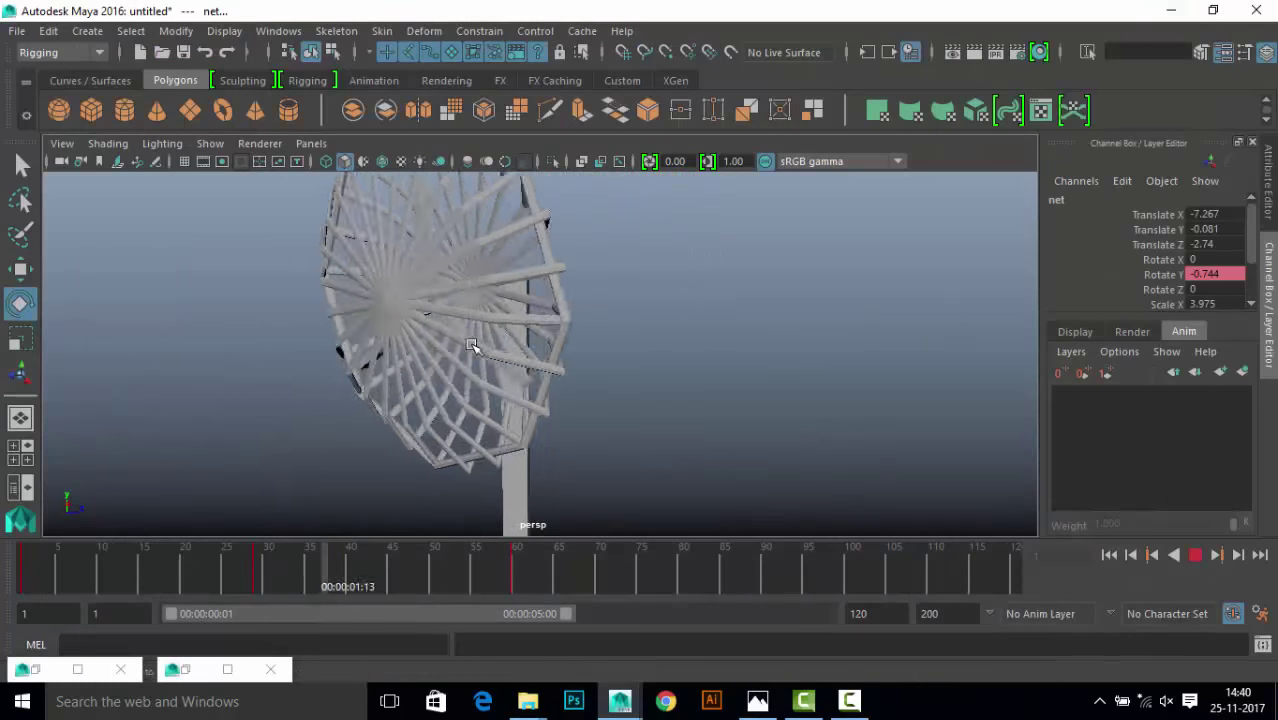
pyautogui.click(1195, 555)
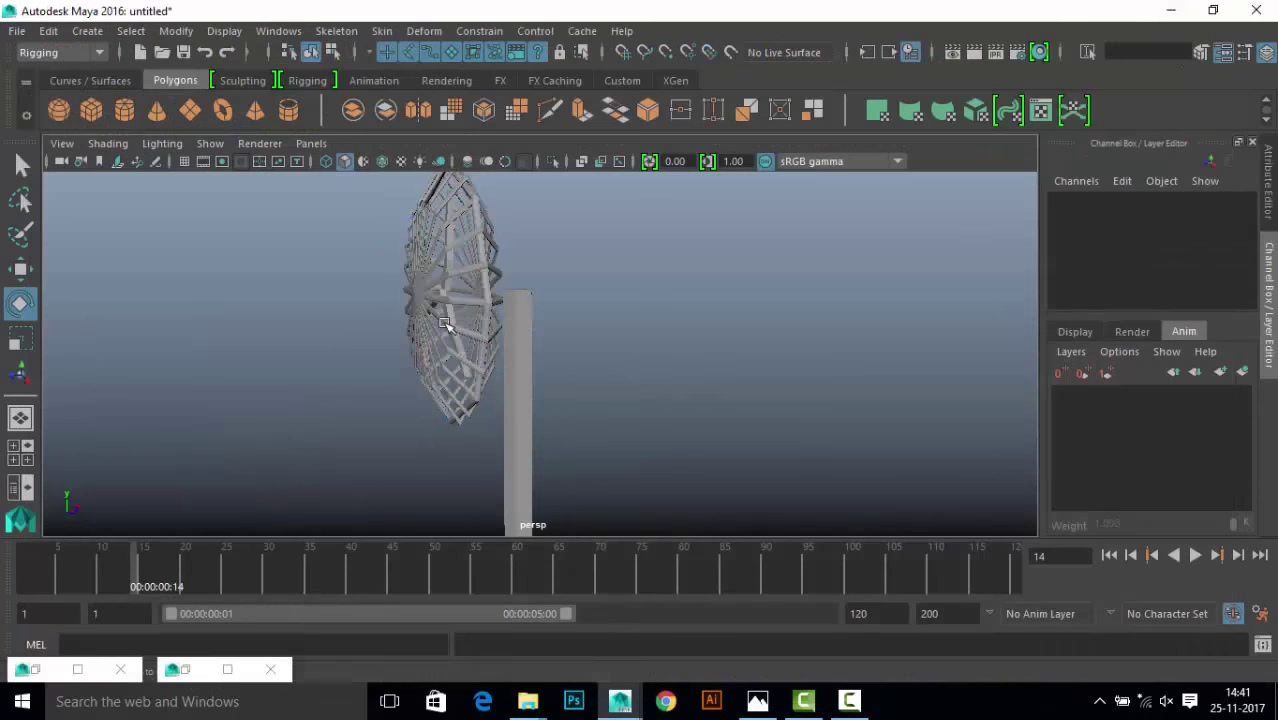
pyautogui.click(455, 300)
pyautogui.click(227, 670)
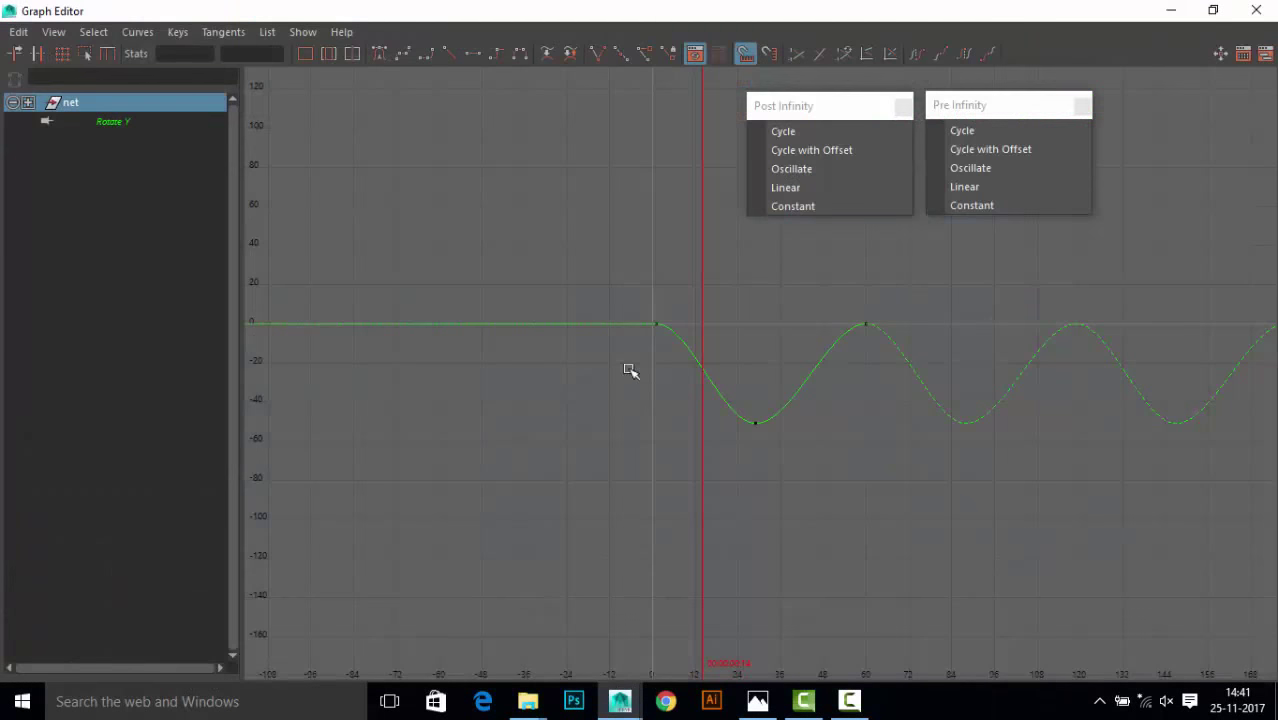
pyautogui.click(1171, 11)
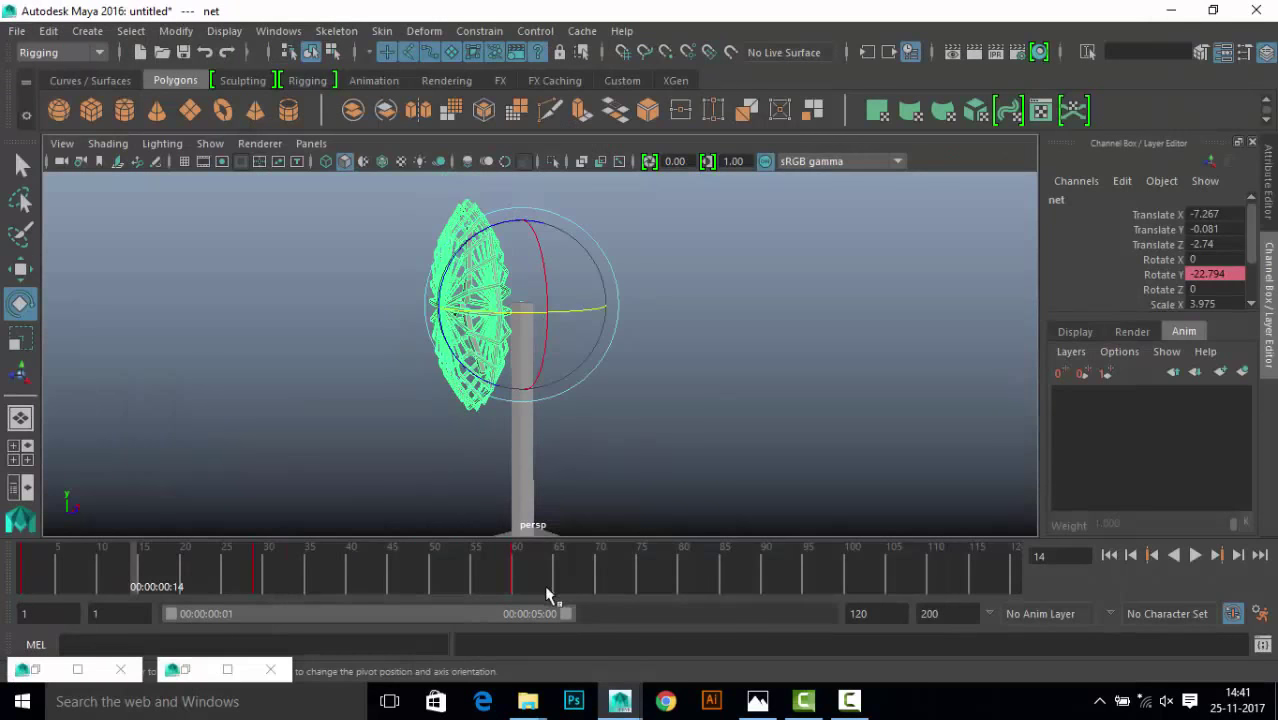
# Scrub to frame 40, then select pTorus1 and move up to the parent net group.
pyautogui.moveTo(548, 595)
pyautogui.keyDown('shift'); pyautogui.mouseDown()
pyautogui.moveTo(520, 575)
pyautogui.moveTo(377, 575)
pyautogui.mouseUp(); pyautogui.keyUp('shift')
pyautogui.click(349, 580)
pyautogui.click(548, 305)
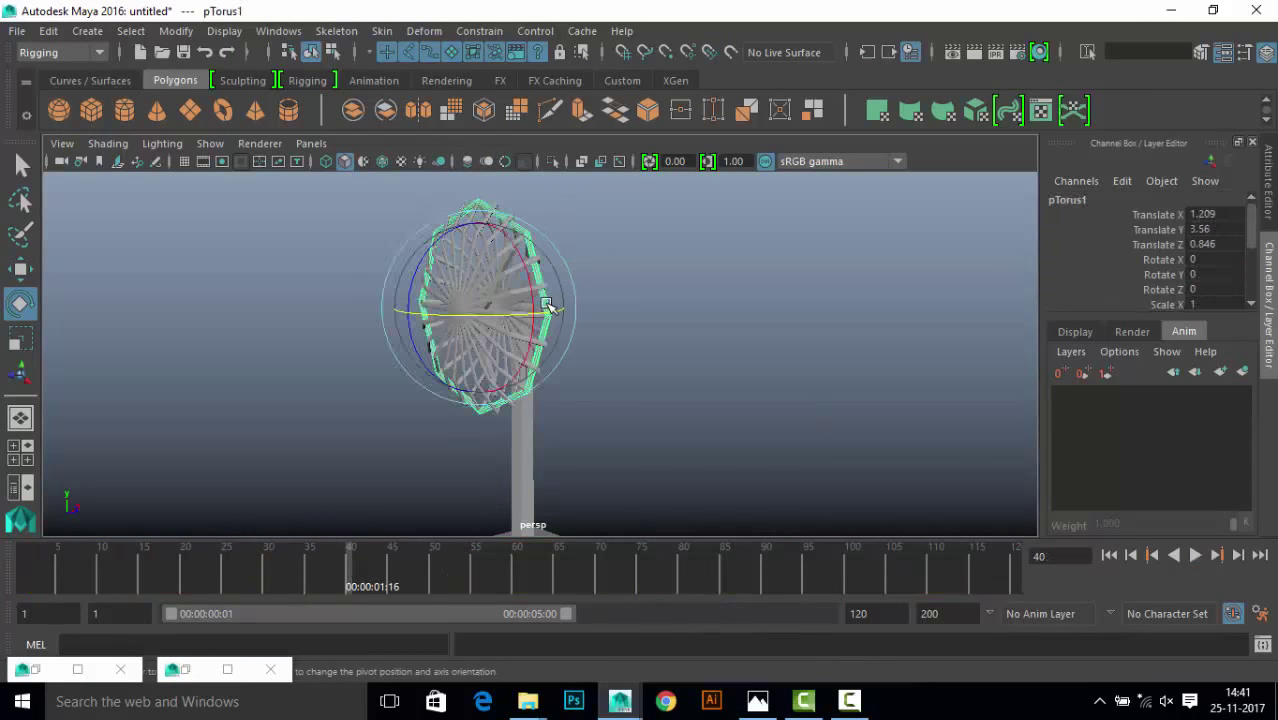
pyautogui.press('Up')
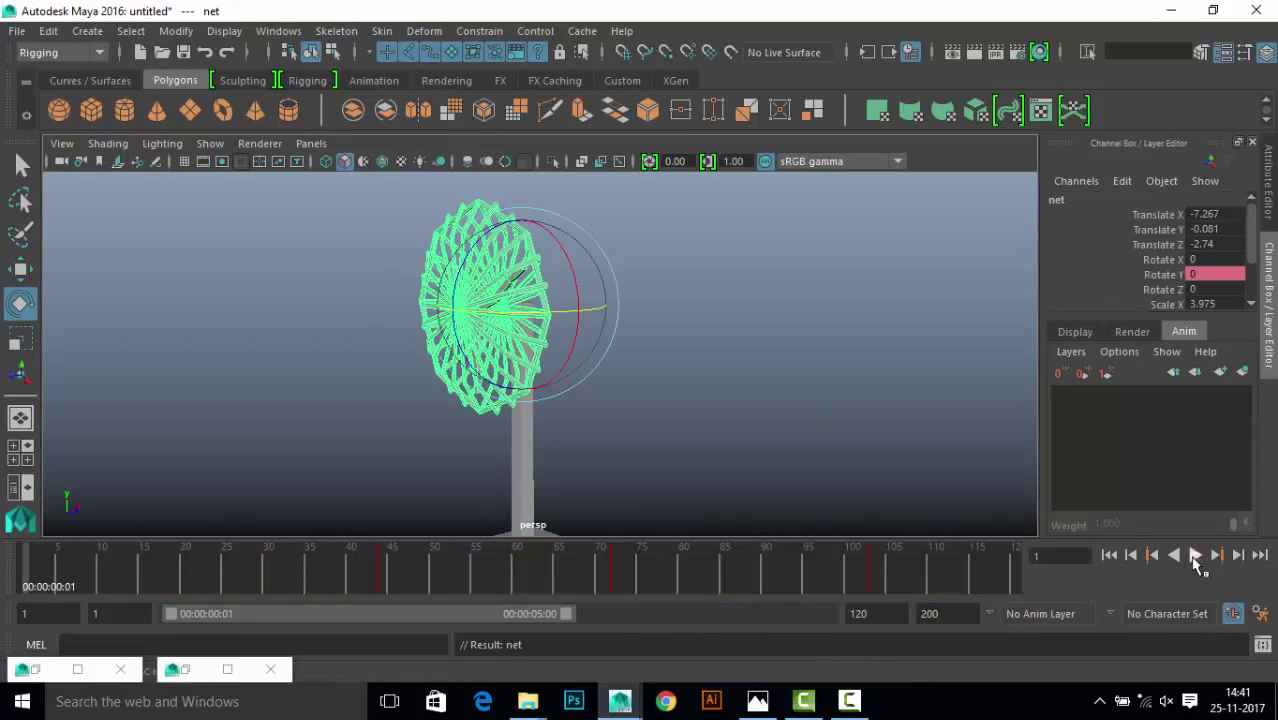
# Set the net's Pre Infinity to Cycle, then play the animation through to frame 120.
pyautogui.click(227, 669)
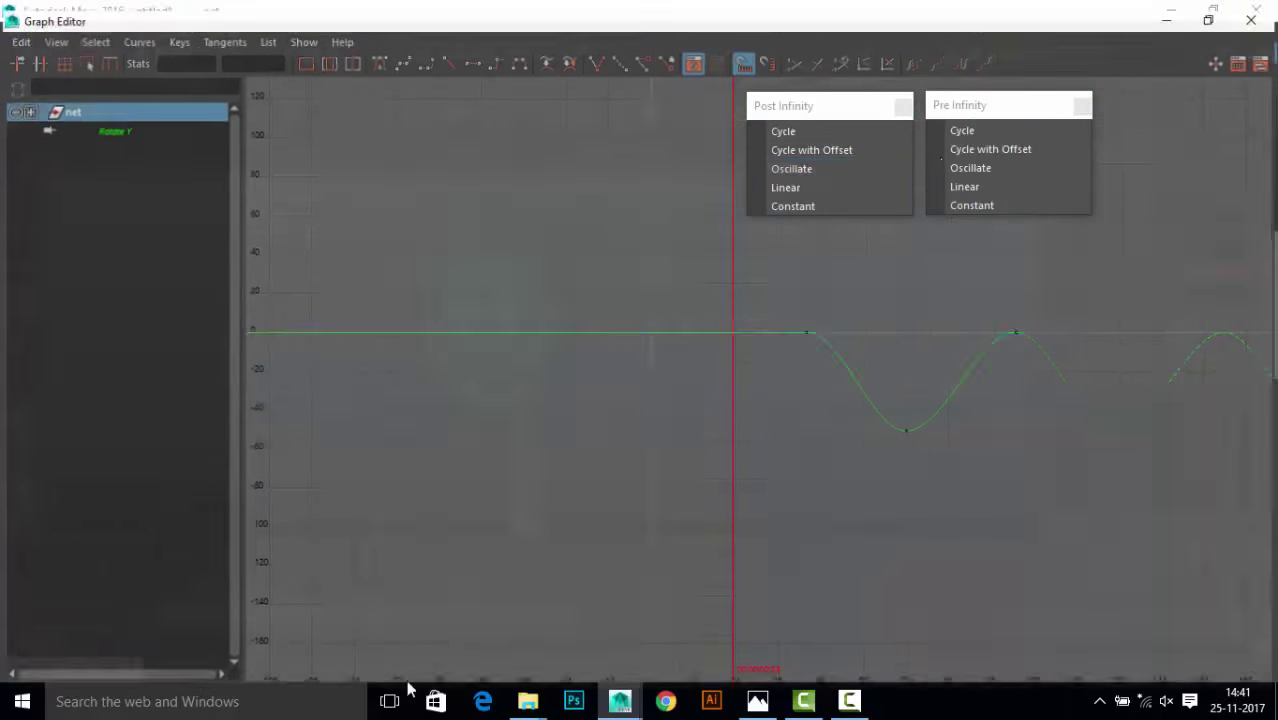
pyautogui.click(962, 130)
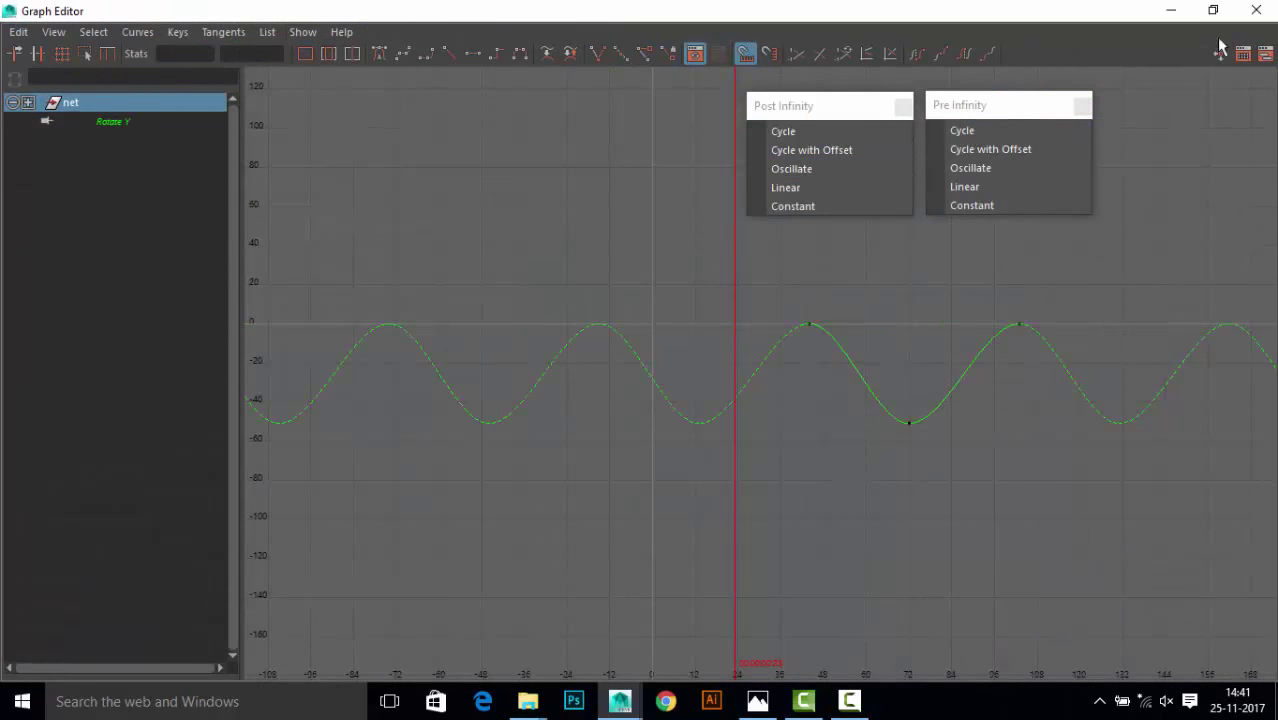
pyautogui.click(1171, 10)
pyautogui.click(1196, 555)
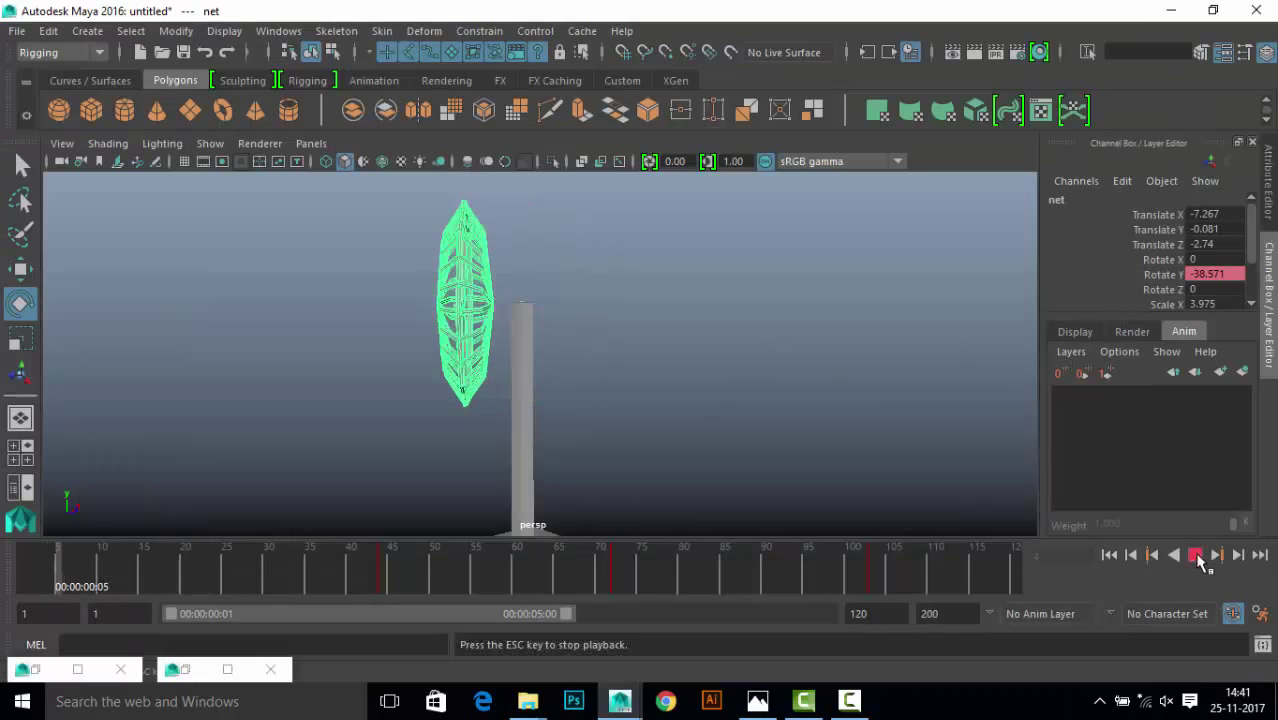
pyautogui.moveTo(1000, 480)
pyautogui.keyDown('alt'); pyautogui.mouseDown(button='right')
pyautogui.moveTo(457, 328)
pyautogui.moveTo(790, 405)
pyautogui.moveTo(645, 420)
pyautogui.moveTo(665, 400)
pyautogui.mouseUp(button='right'); pyautogui.keyUp('alt')
pyautogui.click(957, 385)
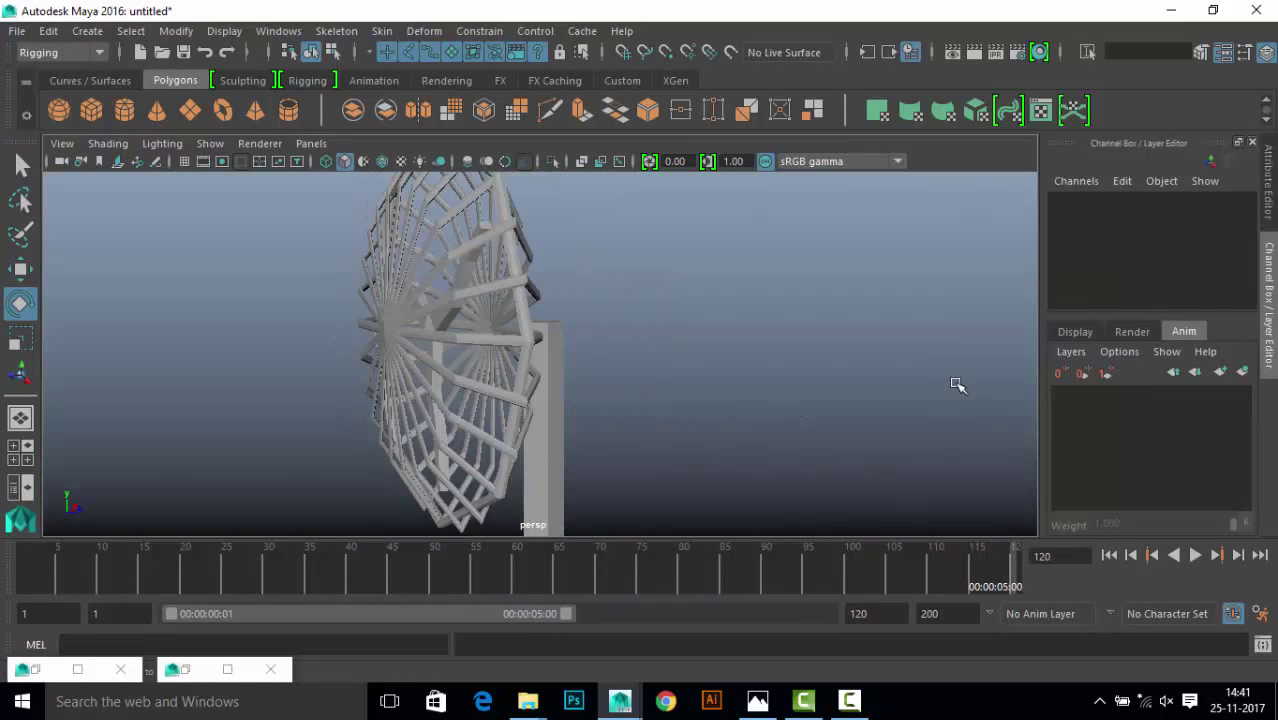